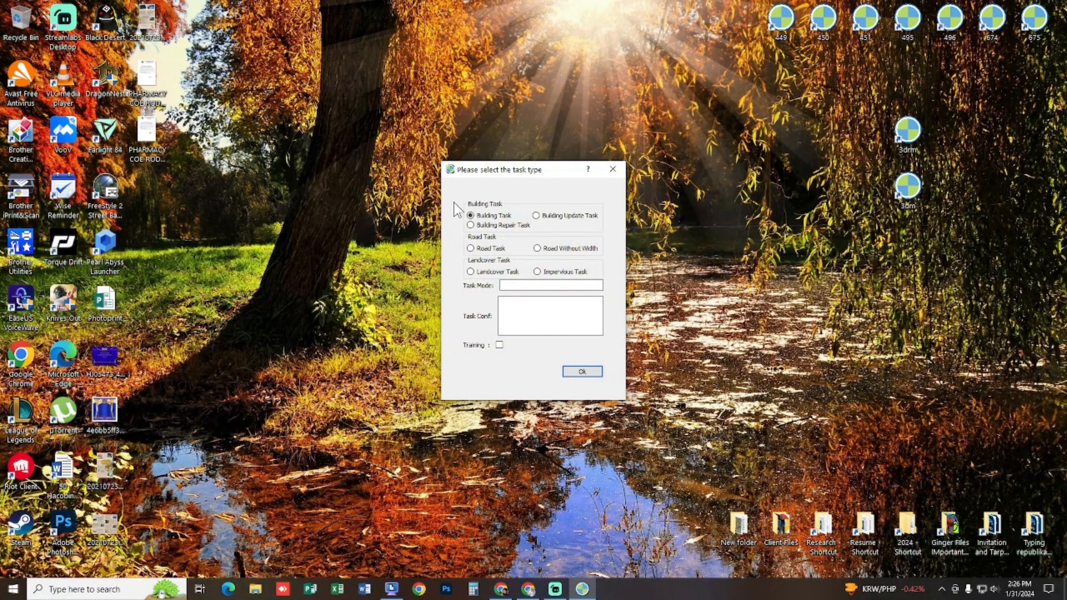
Start a Landcover Task session and begin importing a task.
left_click(502, 272)
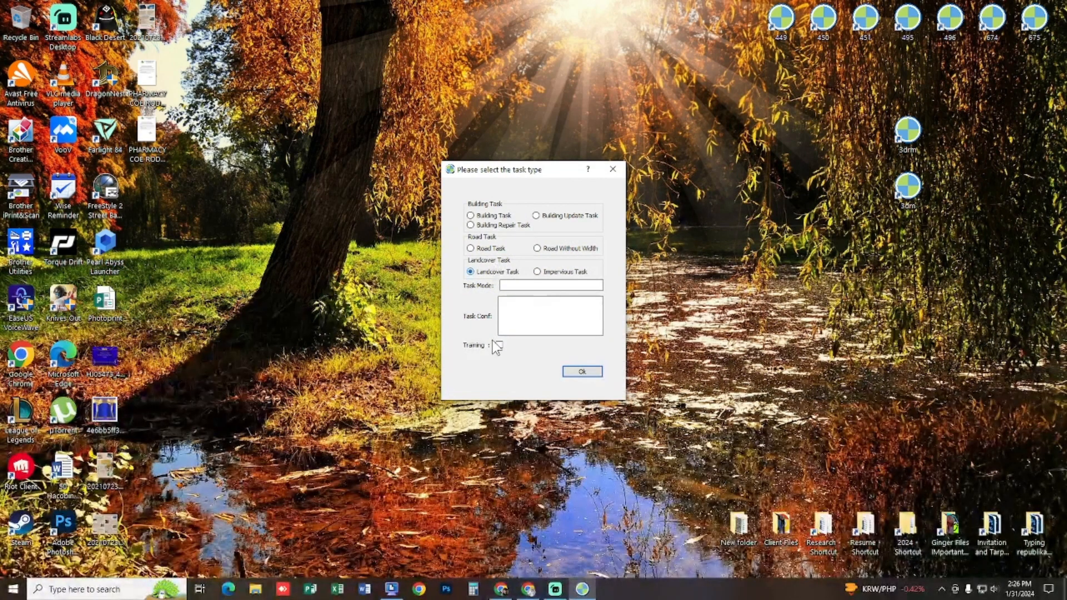
left_click(592, 374)
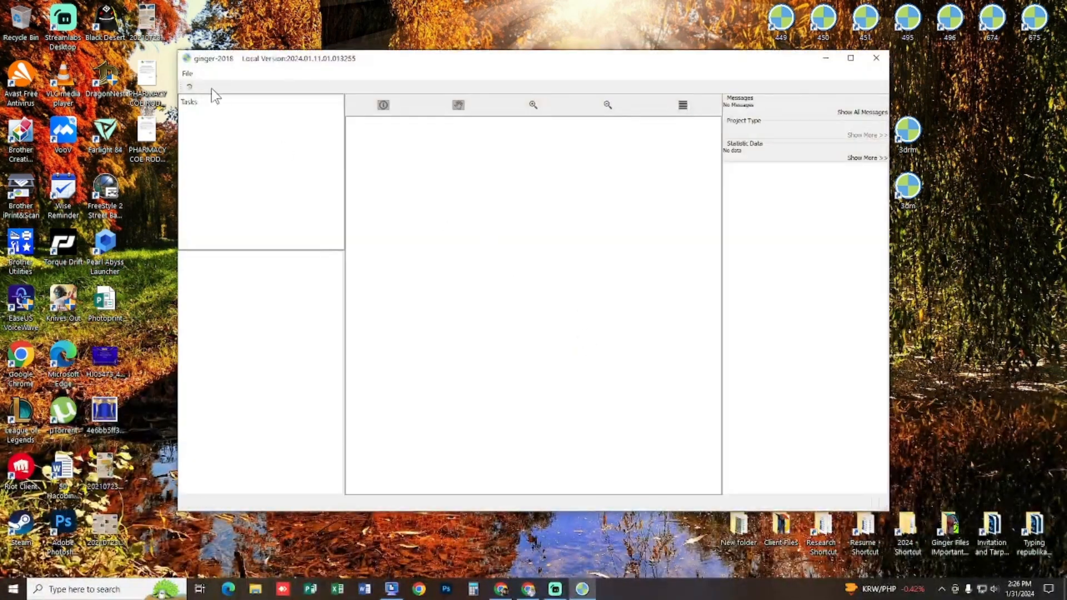
left_click(187, 73)
left_click(238, 109)
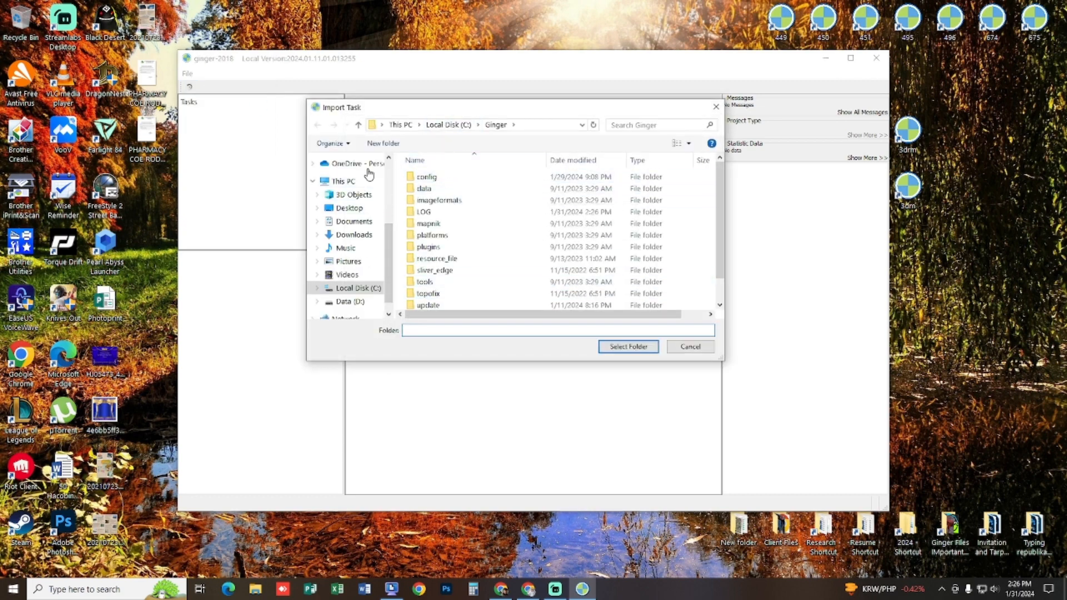
Browse from the Desktop through the Ginger Files IMportant folder to the inner LANDCOVER offline maps folder.
left_click(400, 124)
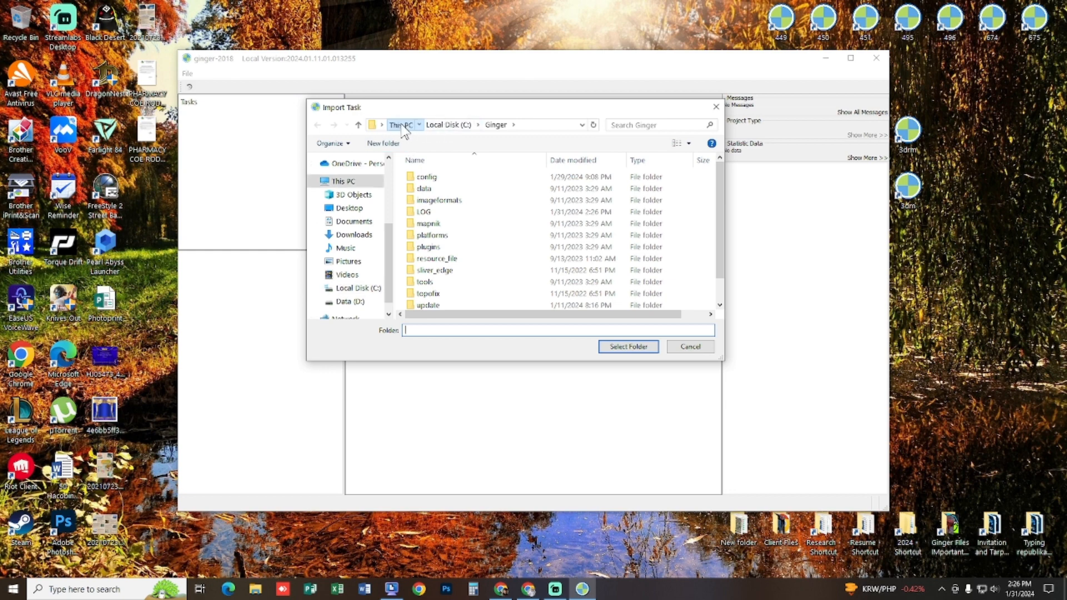
left_click(349, 208)
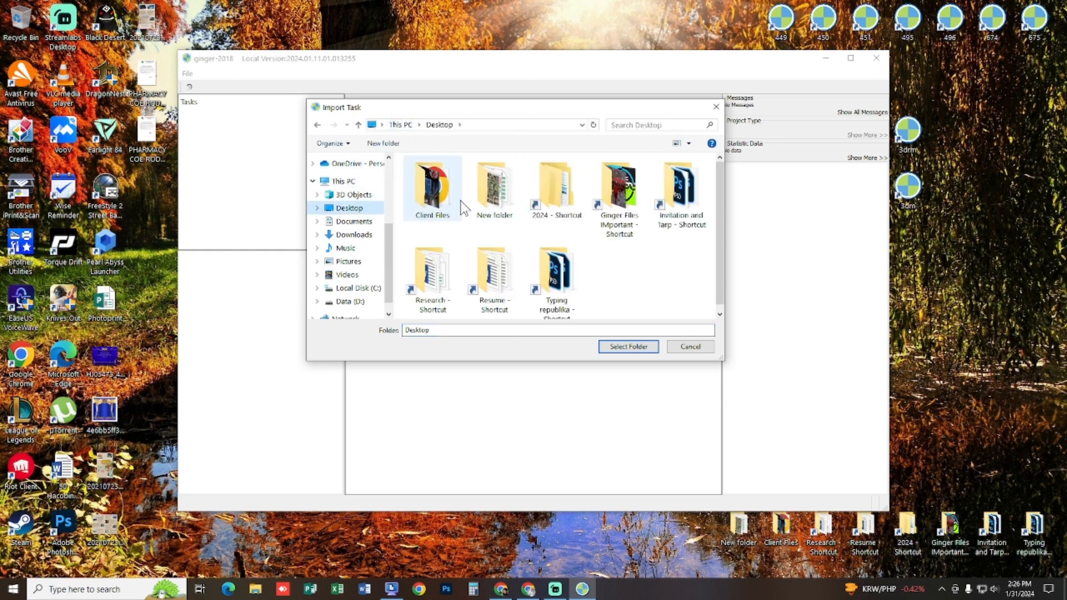
left_click(494, 185)
double_click(622, 183)
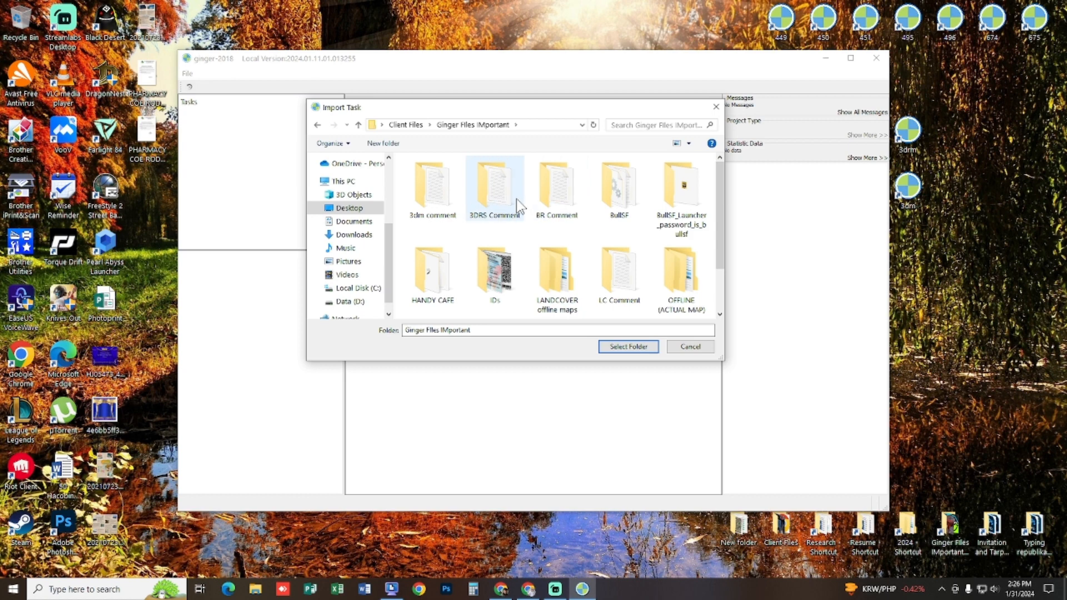
double_click(557, 275)
double_click(444, 176)
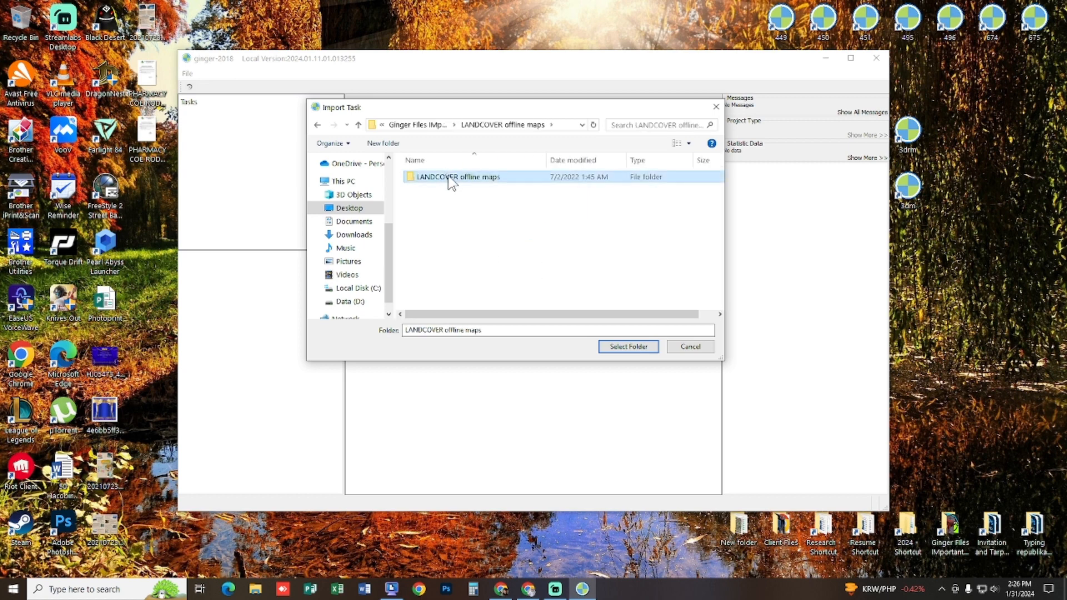
Select the parking-0.0.1.130192 folder and import it as the task.
left_click(456, 189)
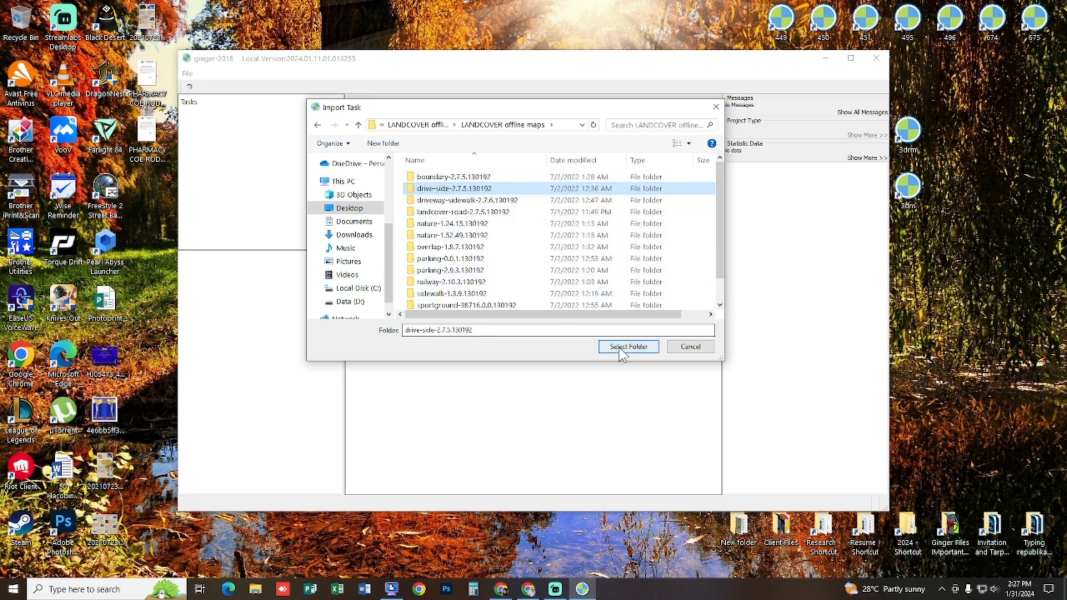
scroll(488, 282, "down", 1)
left_click(475, 234)
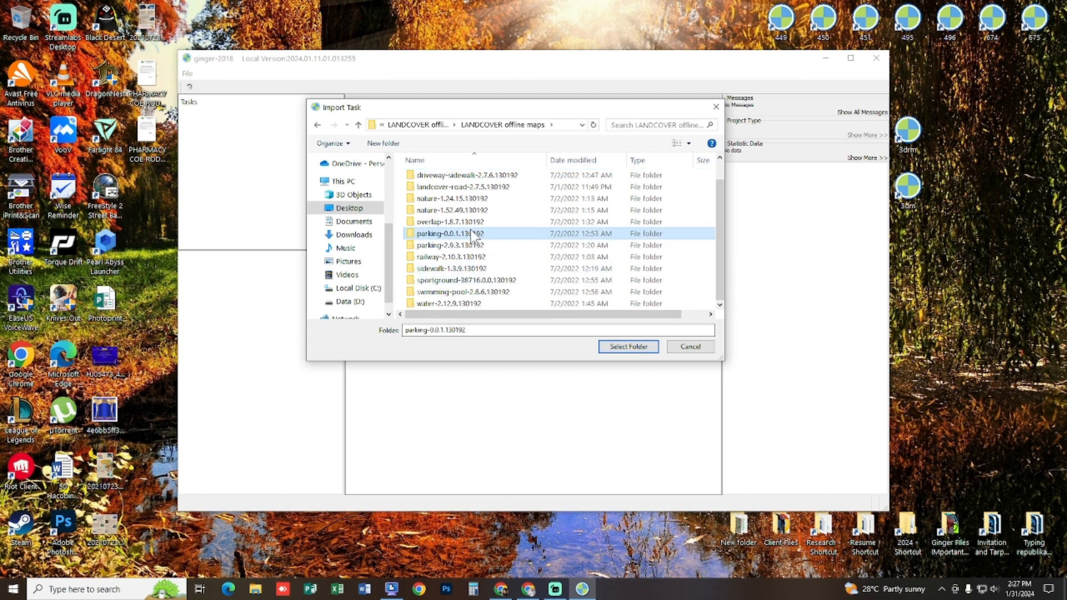
left_click(639, 349)
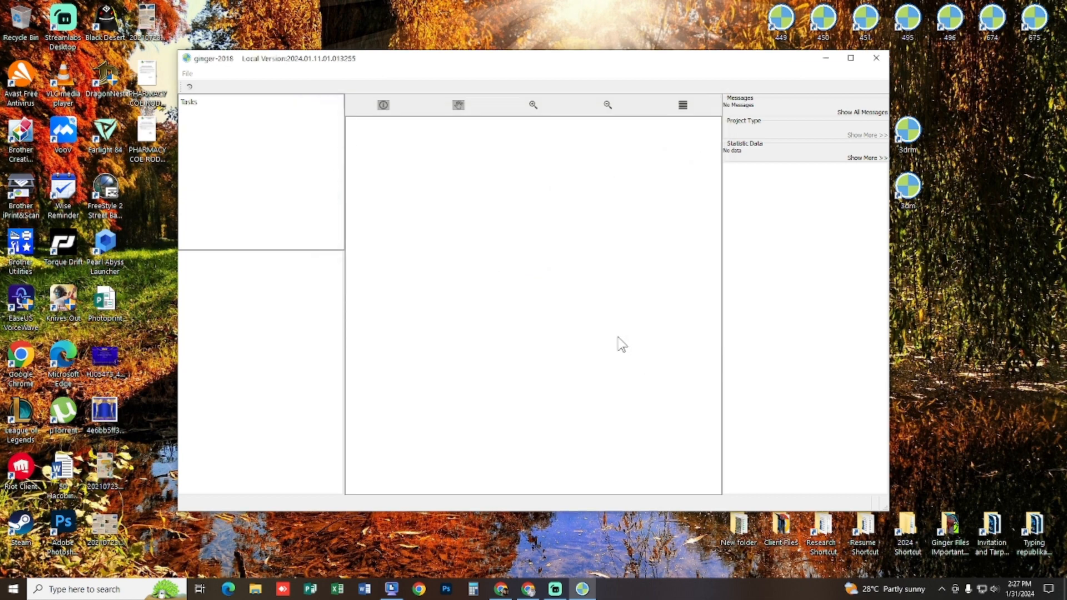
Fill the unlabelled strip of parked cars between the buildings and the road, and assign it the parking category.
left_click_drag(599, 336, 591, 287)
scroll(523, 327, "up", 2)
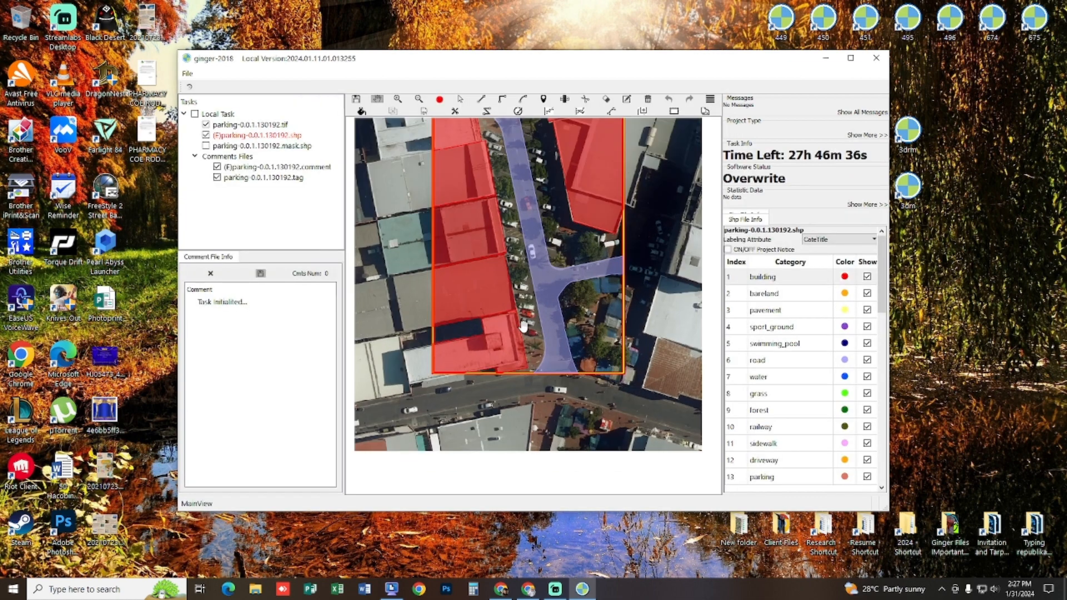
scroll(522, 327, "up", 4)
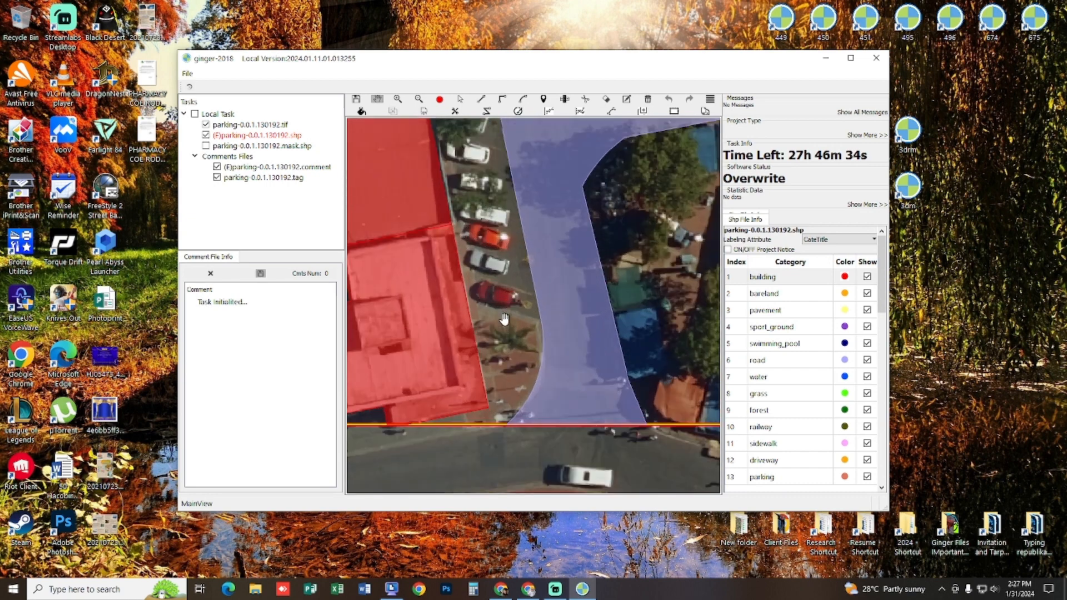
scroll(504, 319, "down", 4)
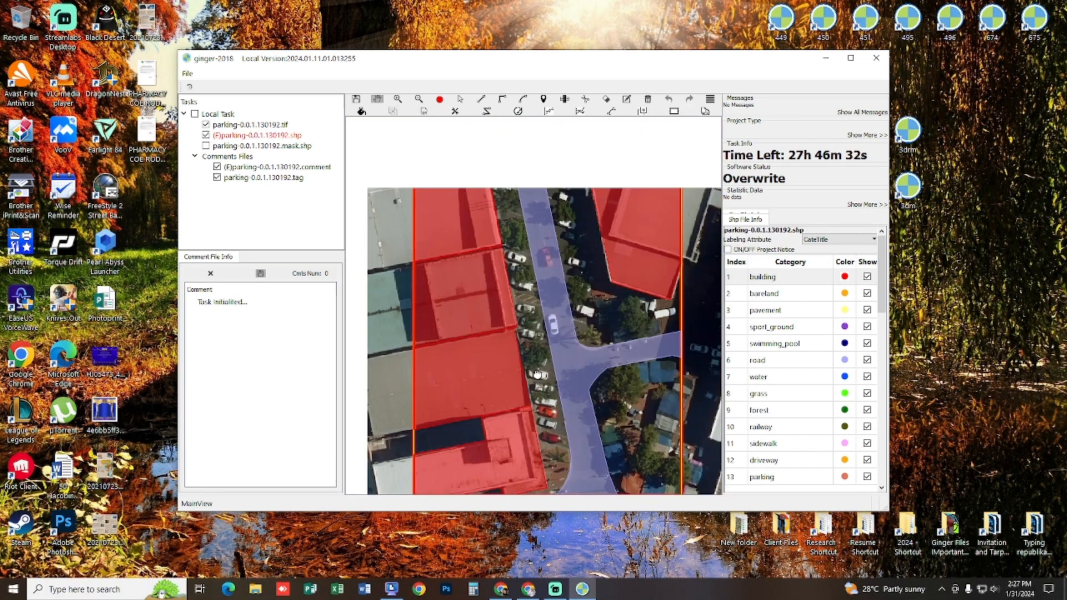
left_click_drag(537, 374, 536, 373)
key("f")
left_click(521, 290)
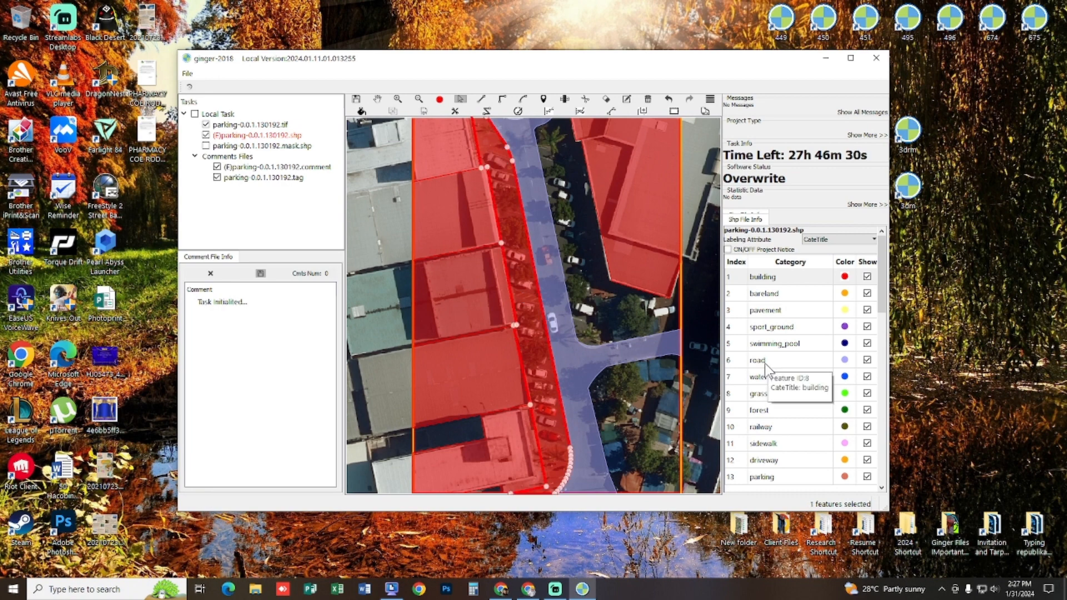
scroll(765, 362, "down", 2)
left_click(784, 406)
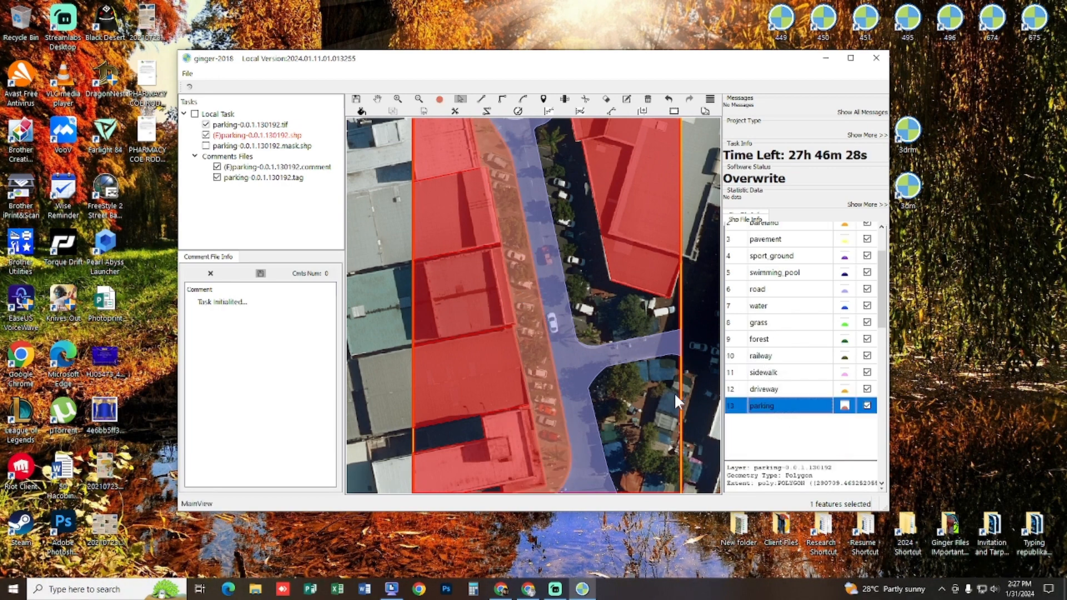
Examine the lower end of the parking strip and the adjoining road up close.
key("h")
left_click_drag(580, 395, 517, 365)
scroll(491, 418, "up", 2)
left_click_drag(491, 414, 491, 355)
scroll(491, 399, "up", 2)
left_click_drag(491, 400, 498, 360)
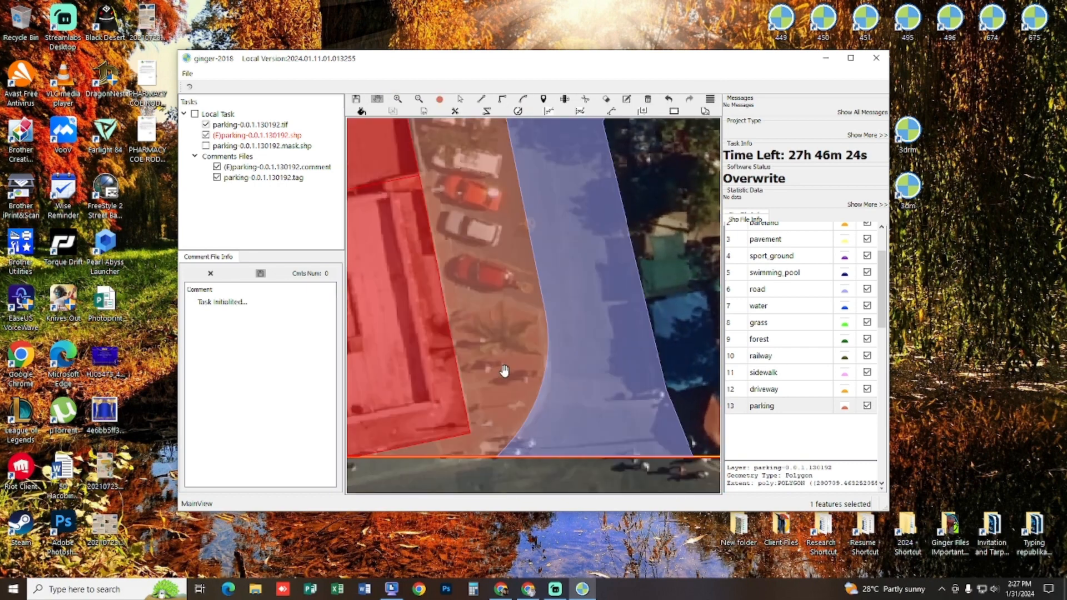
left_click_drag(489, 405, 456, 360)
key("space")
key("space")
scroll(506, 361, "down", 1)
scroll(506, 368, "up", 1)
left_click_drag(519, 340, 491, 354)
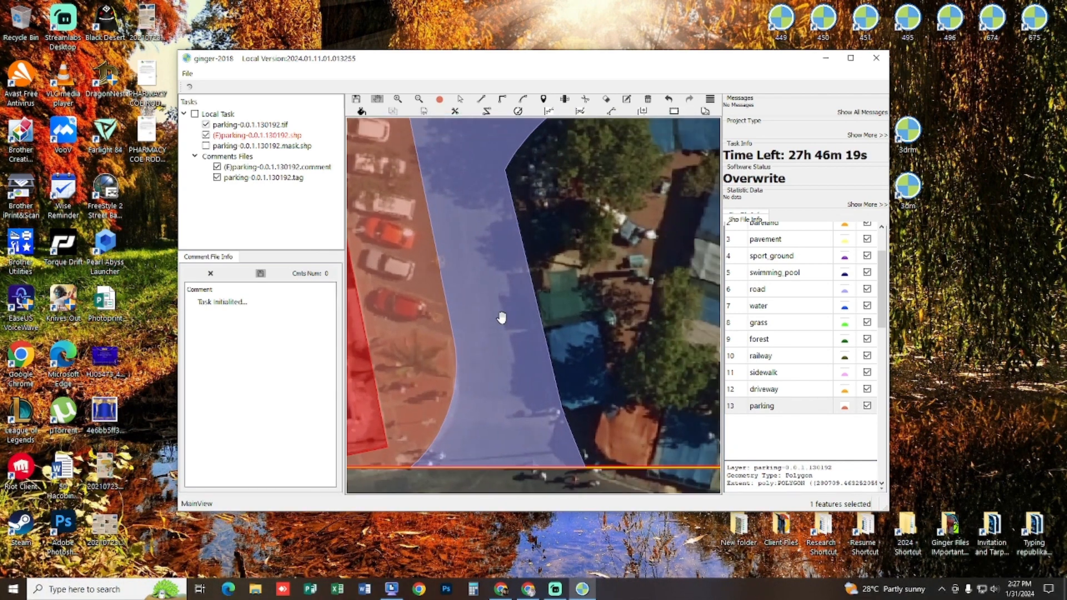
left_click(711, 100)
left_click(619, 126)
left_click_drag(547, 195, 611, 217)
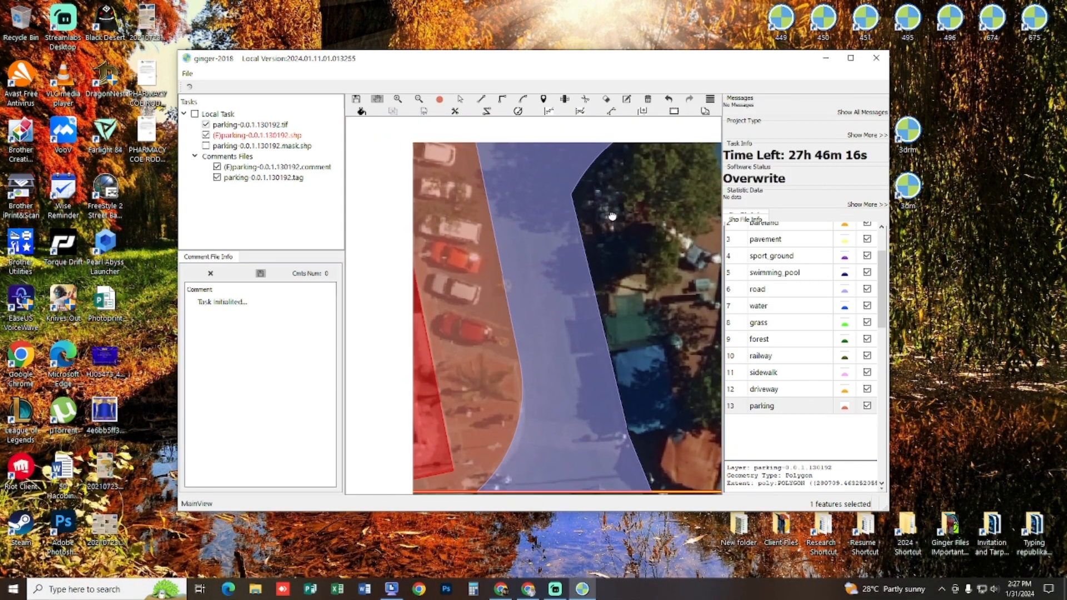
left_click_drag(577, 258, 613, 291)
key("space")
key("space")
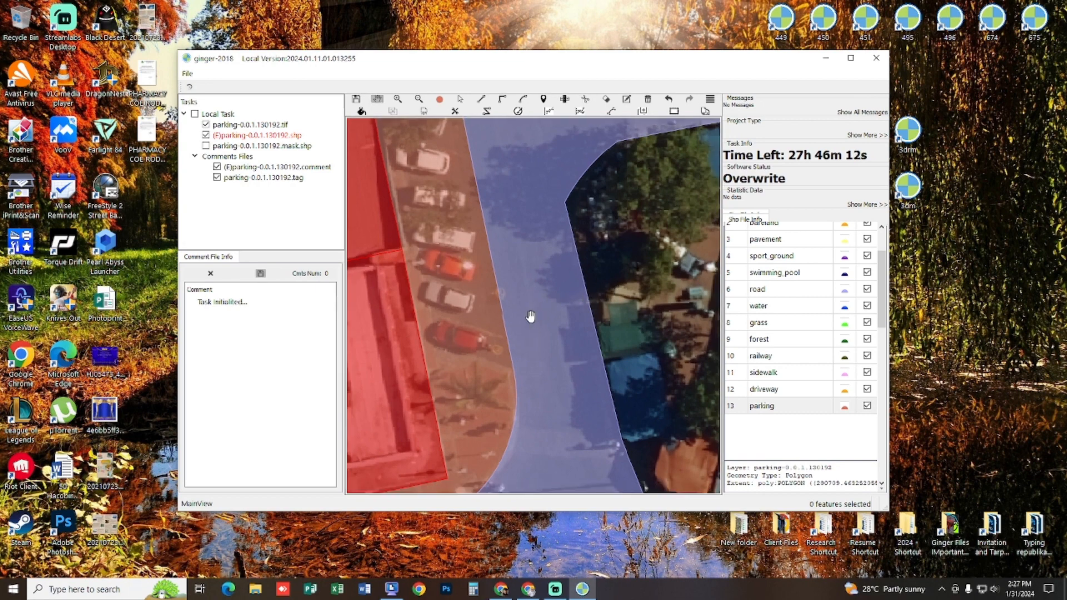
Cut a small polygon inside the road just below the side-road junction, and delete the cut piece.
key("space")
left_click(572, 314)
left_click(580, 350)
left_click(559, 382)
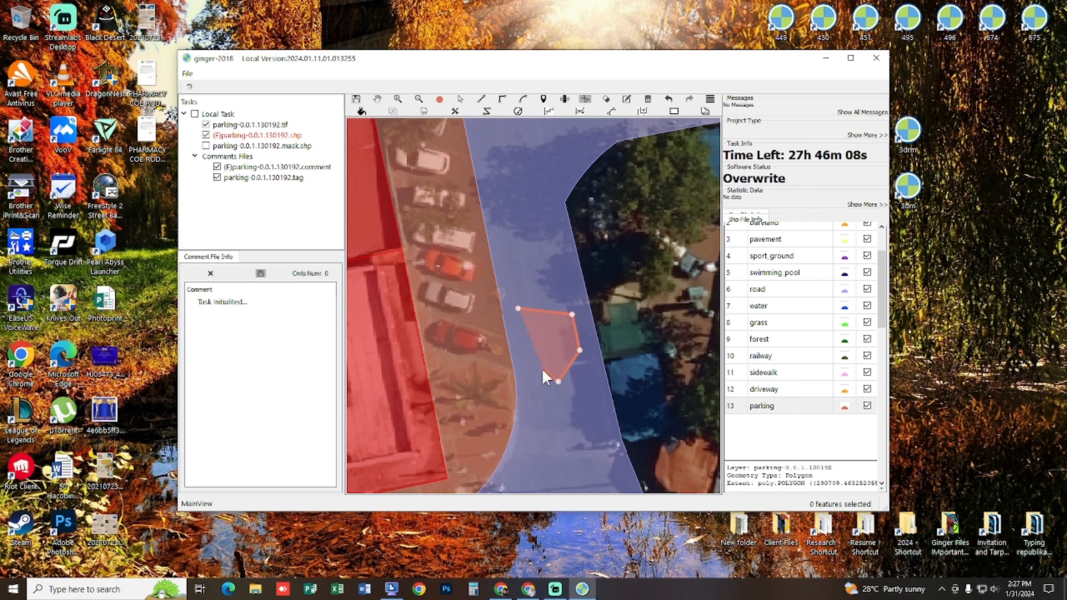
left_click(517, 344)
left_click(518, 308)
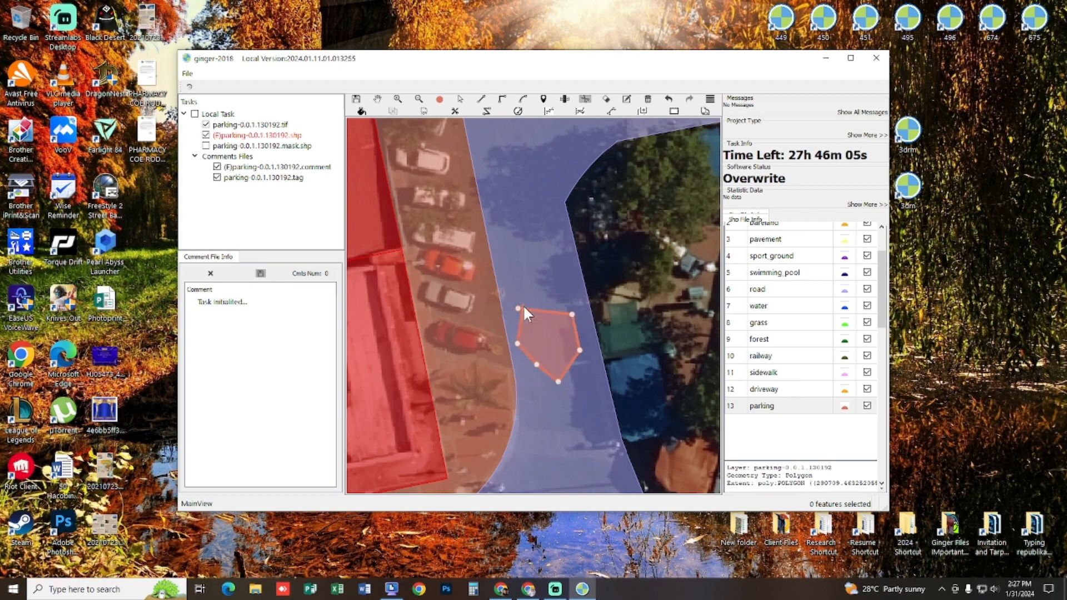
right_click(546, 285)
key("Escape")
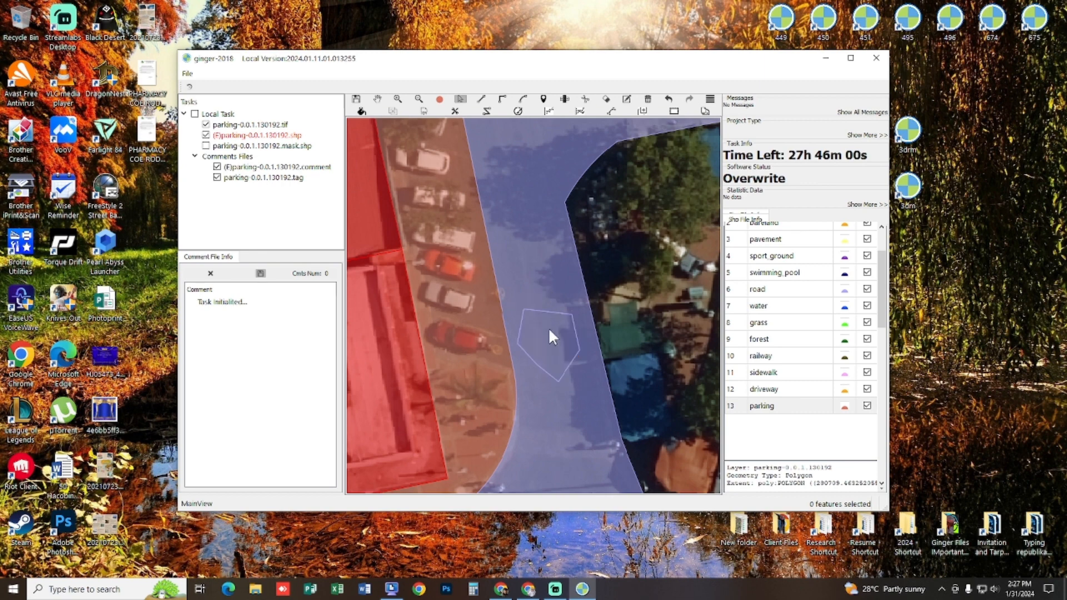
left_click(548, 329)
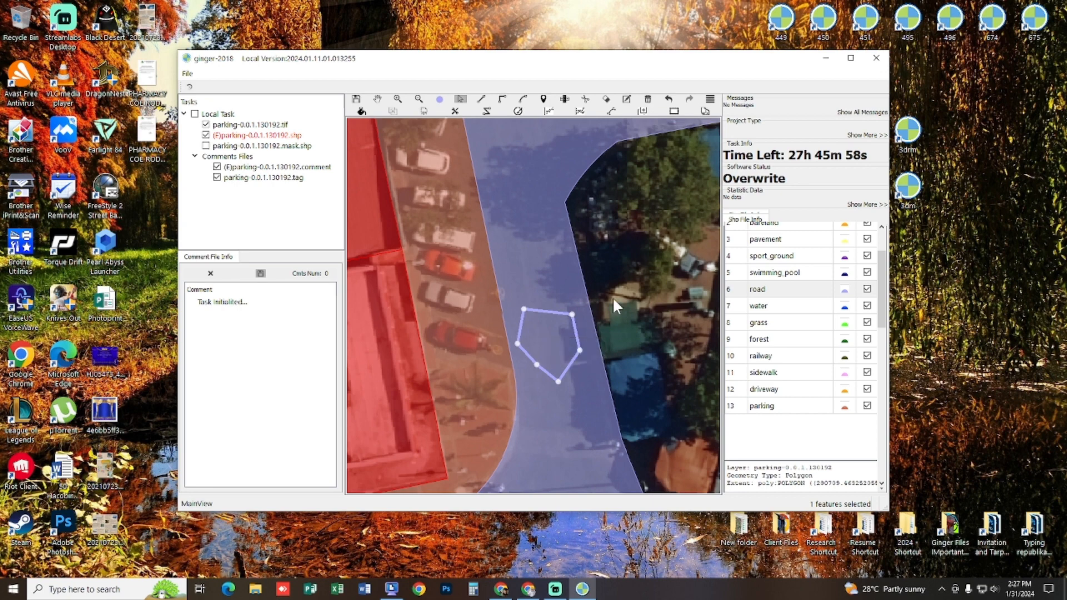
key("Delete")
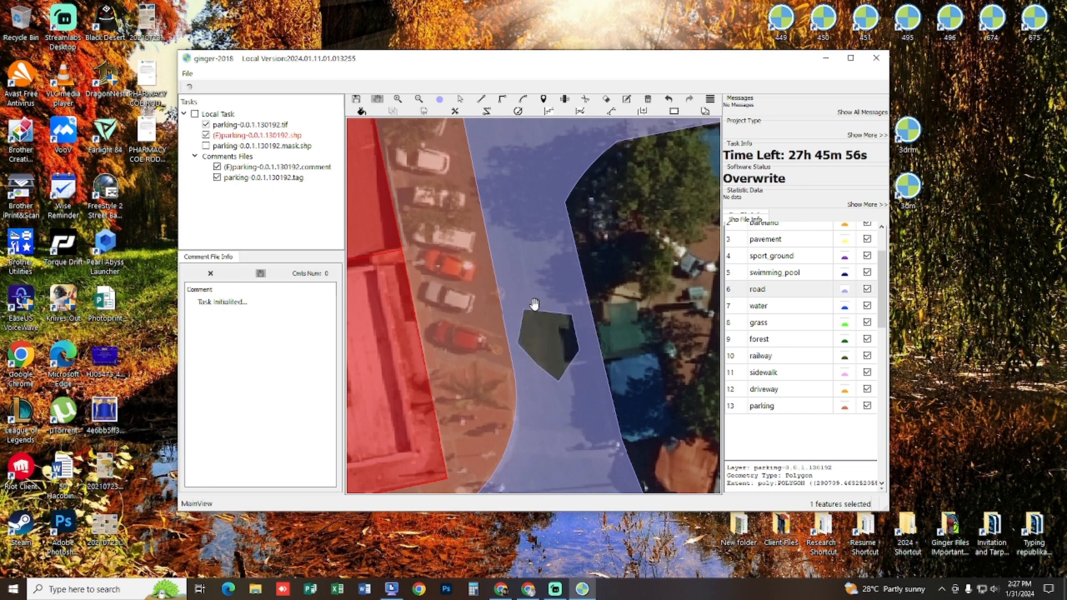
Outline a second small polygon inside the road between the first hole and the junction, and delete that piece.
scroll(533, 305, "up", 1)
scroll(521, 282, "down", 1)
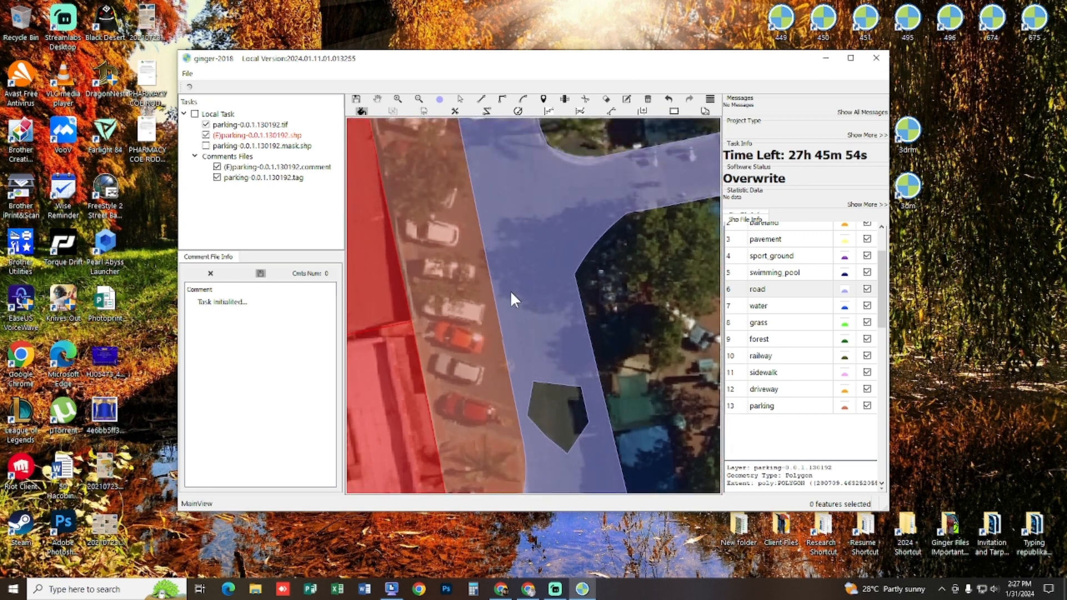
left_click(506, 287)
left_click(566, 310)
left_click(569, 325)
right_click(555, 345)
left_click(518, 287)
left_click(553, 300)
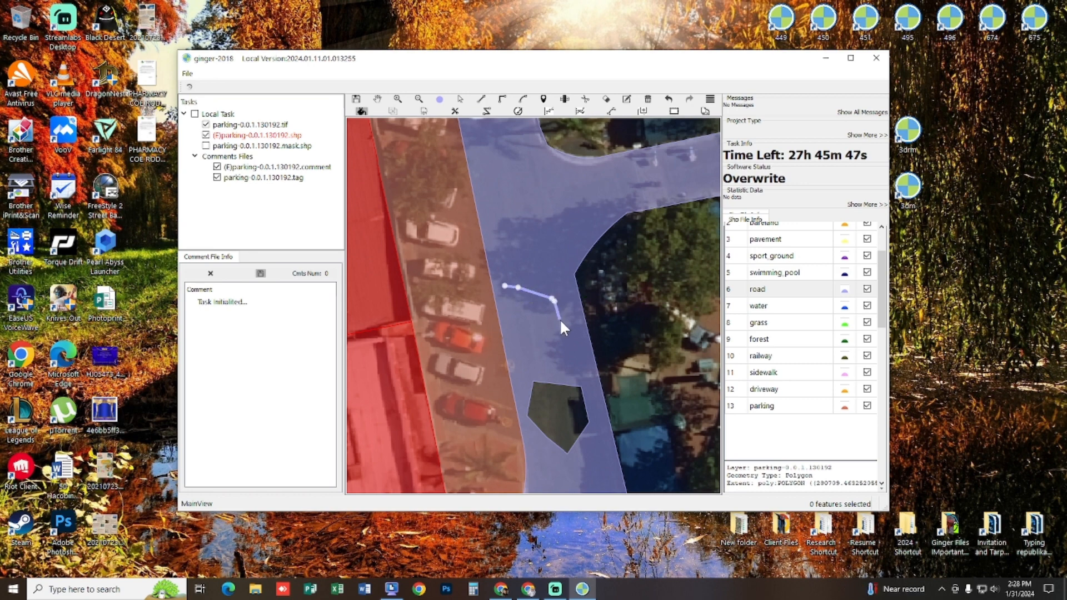
left_click(562, 325)
left_click(538, 334)
left_click(516, 333)
left_click(504, 318)
left_click(516, 268)
right_click(531, 309)
right_click(530, 309)
key("Escape")
left_click(528, 308)
key("Delete")
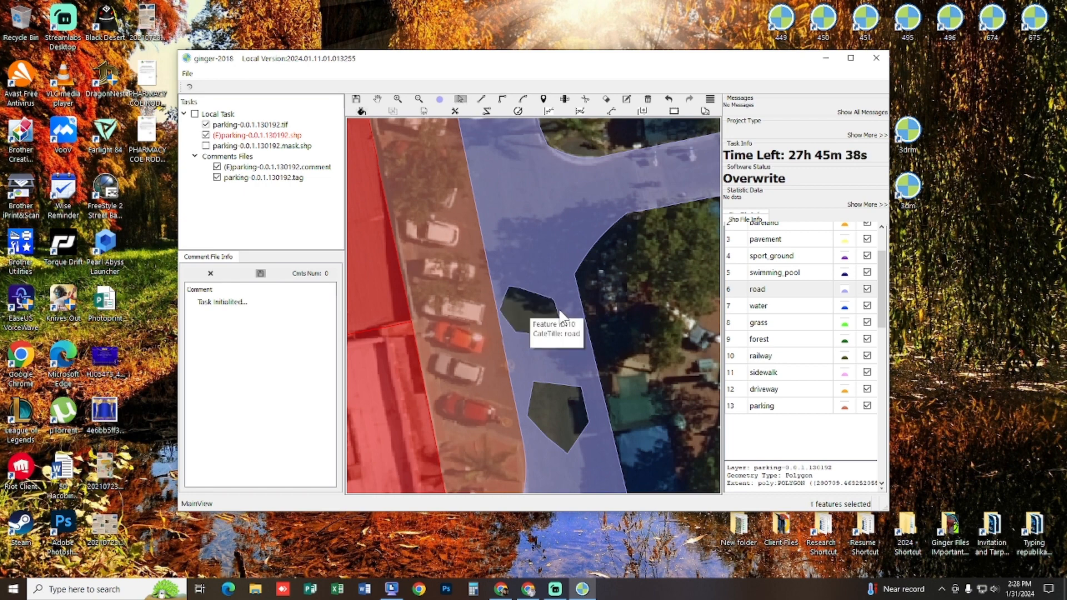
key("space")
left_click_drag(540, 269, 545, 304)
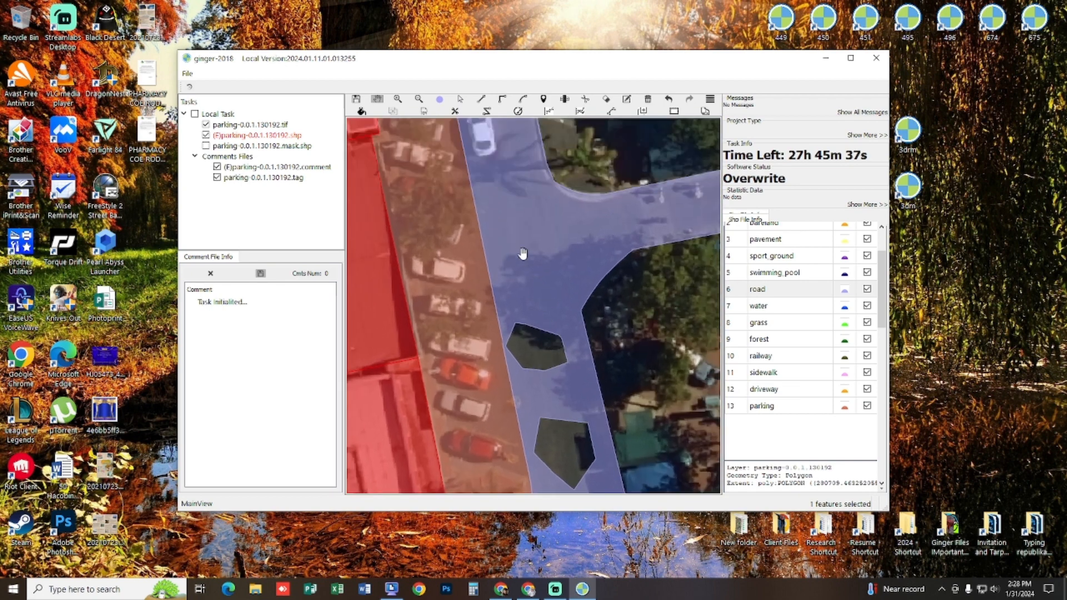
key("space")
left_click(496, 238)
left_click(553, 234)
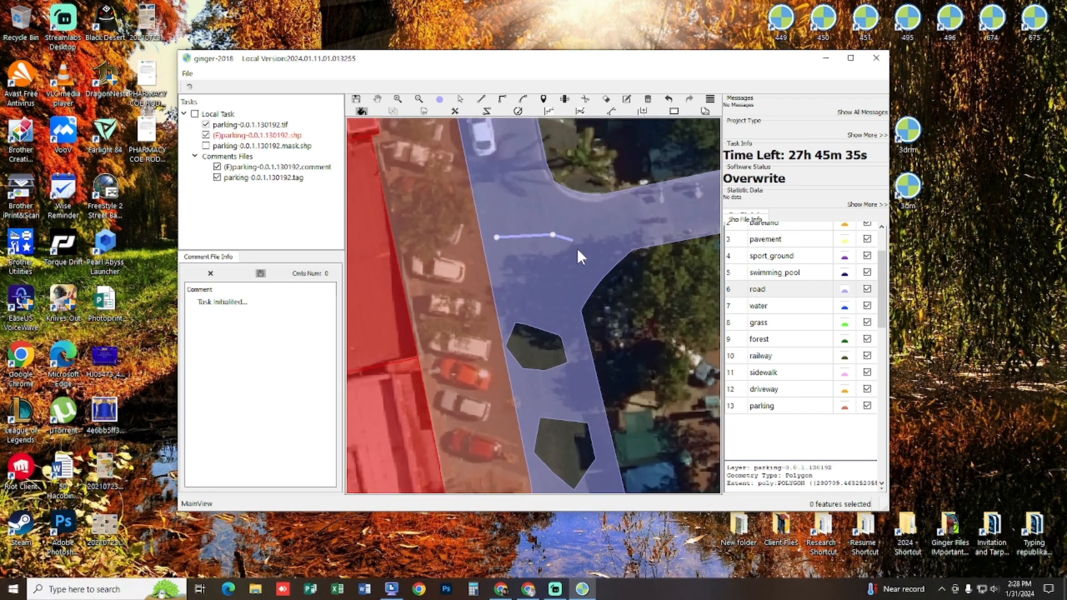
left_click(546, 303)
left_click(525, 296)
right_click(529, 256)
left_click(513, 229)
left_click(585, 231)
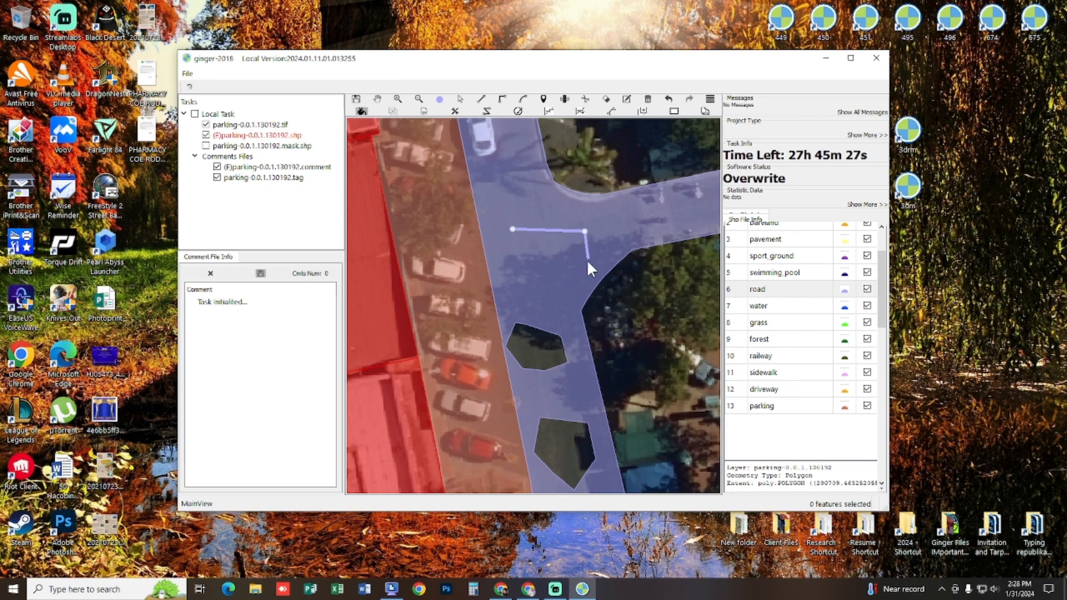
right_click(546, 245)
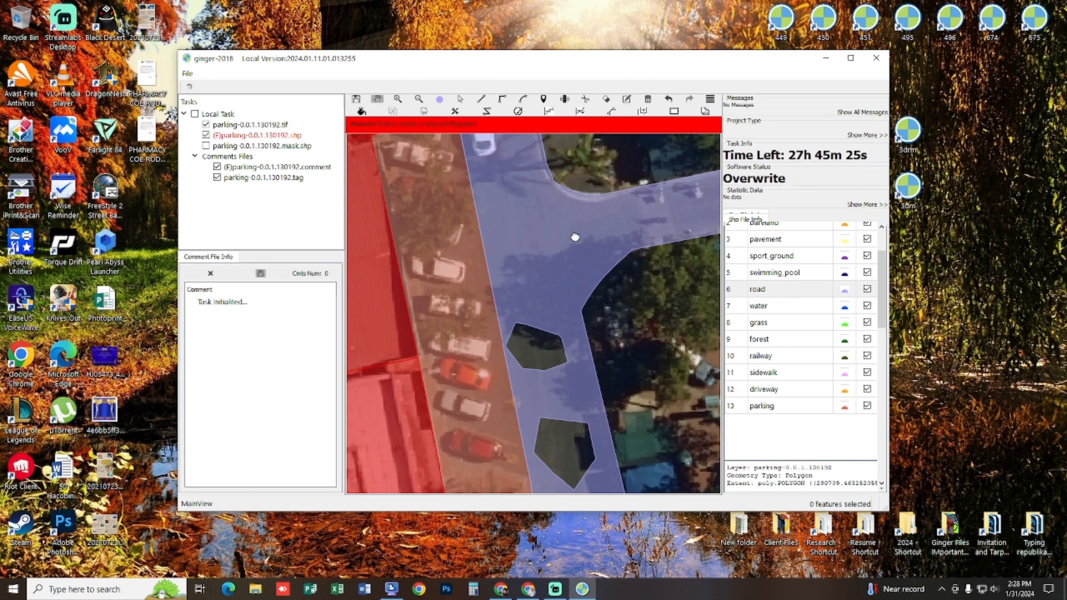
Outline a larger six-sided polygon inside the road at the side-road junction, above the two existing holes.
left_click_drag(541, 235, 507, 239)
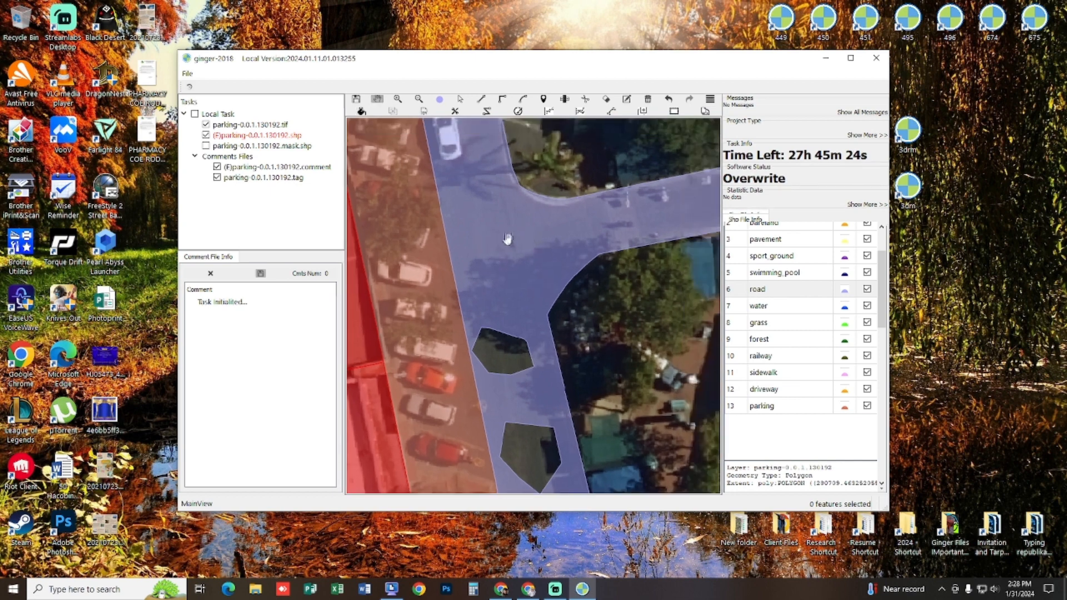
left_click(475, 226)
left_click(538, 232)
left_click(452, 269)
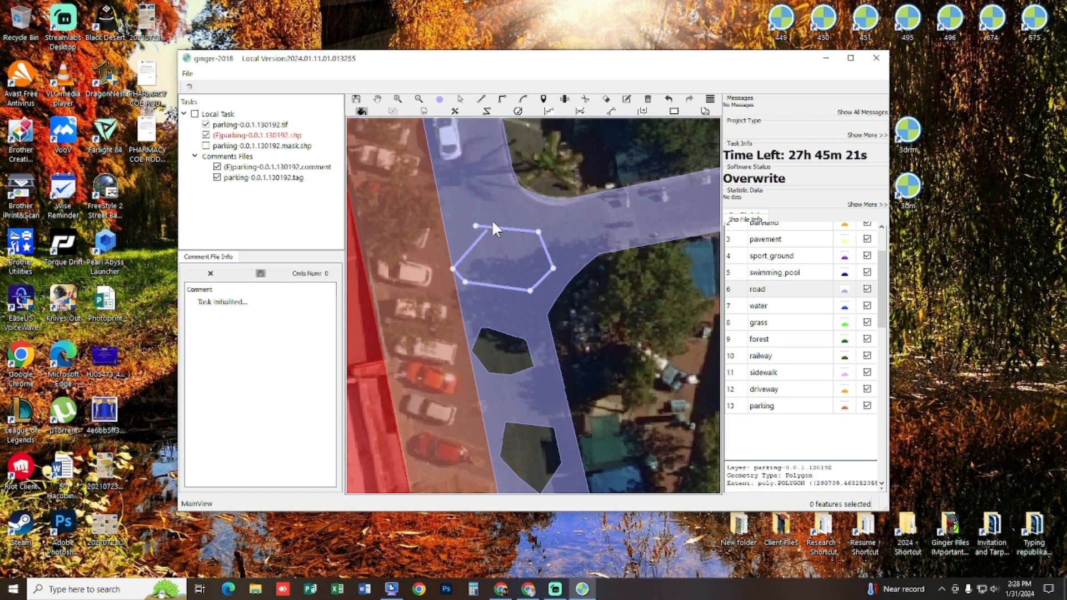
right_click(509, 254)
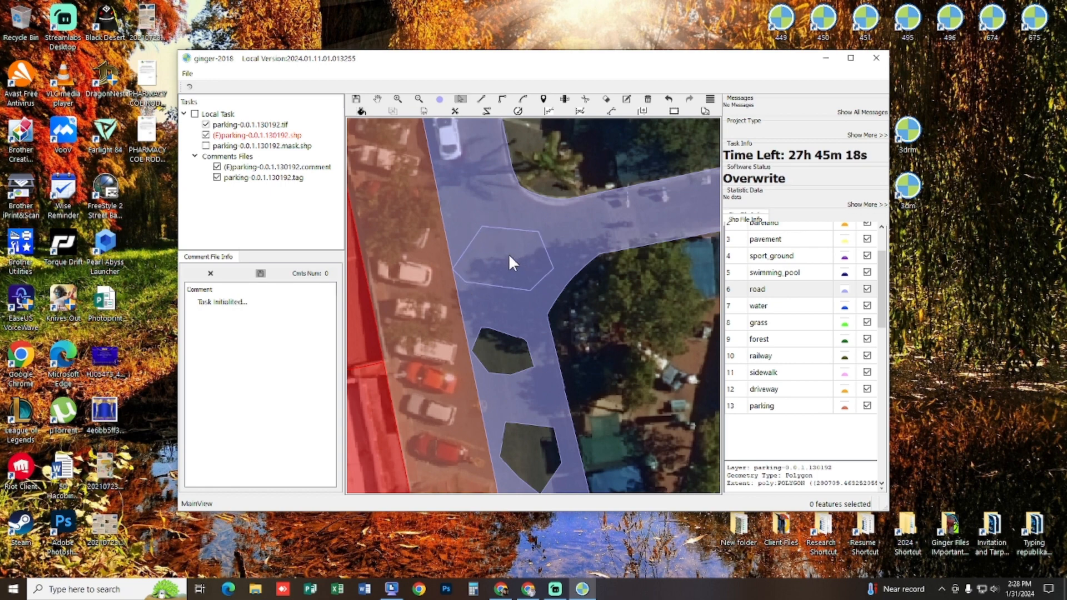
left_click_drag(562, 319, 654, 206)
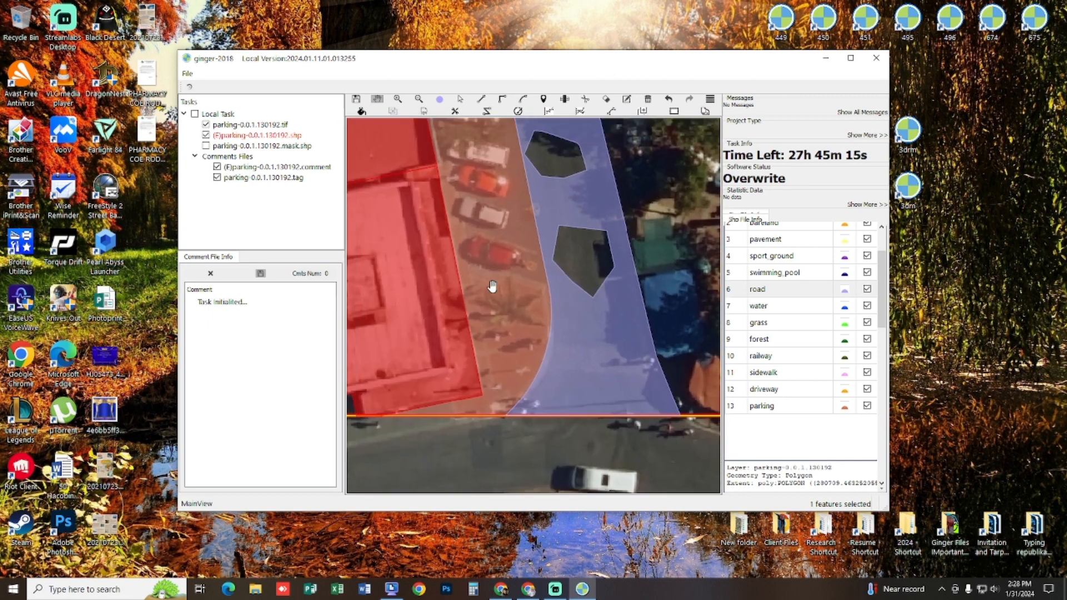
Outline a polygon over the lower end of the parking strip beside the road, and delete the cut piece.
key("p")
left_click(432, 249)
key("Escape")
left_click(434, 253)
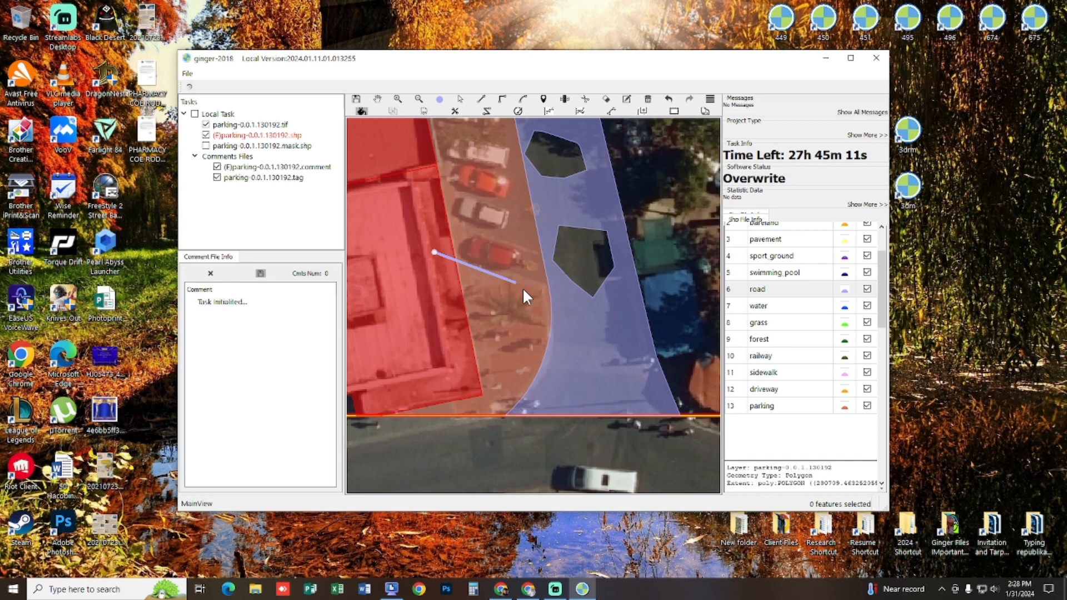
left_click(566, 293)
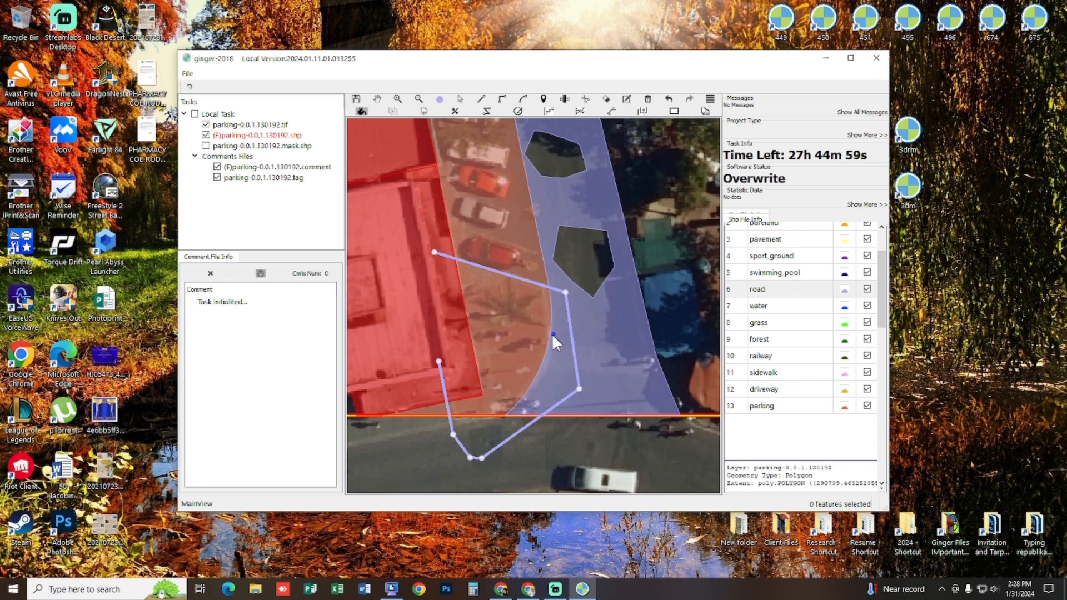
double_click(508, 332)
key("s")
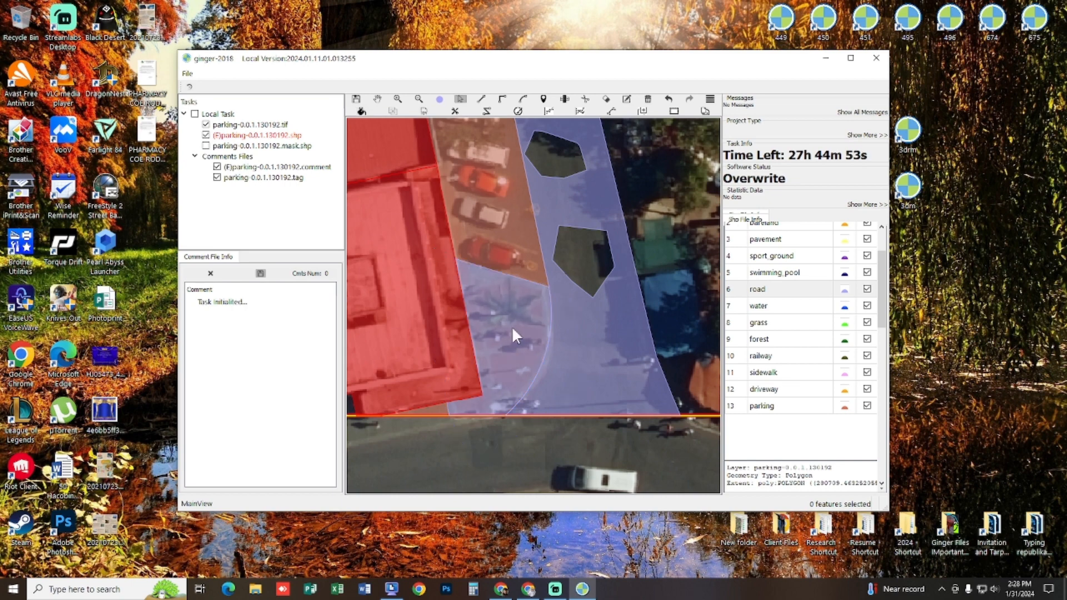
left_click(506, 329)
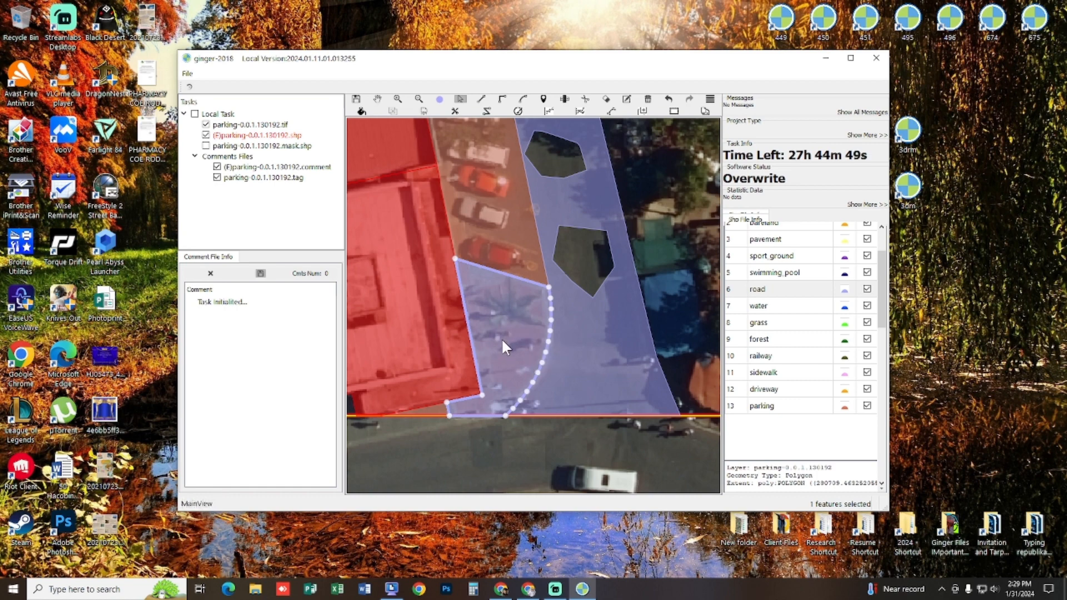
key("Delete")
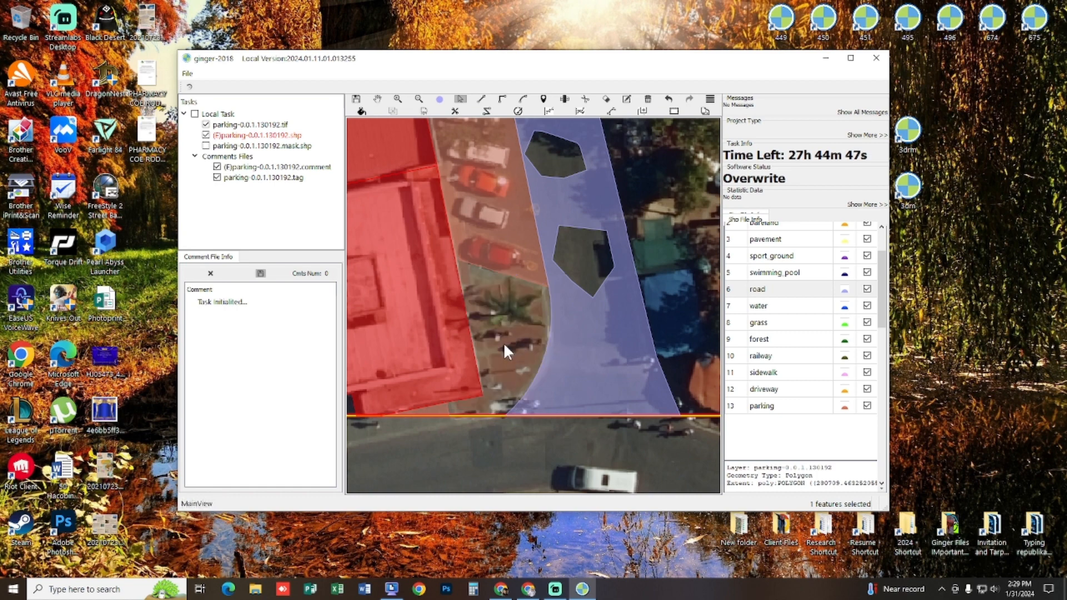
Cut a polygon into the road's curved edge below the lowest hole, and delete the cut piece.
key("space")
left_click_drag(503, 309, 478, 333)
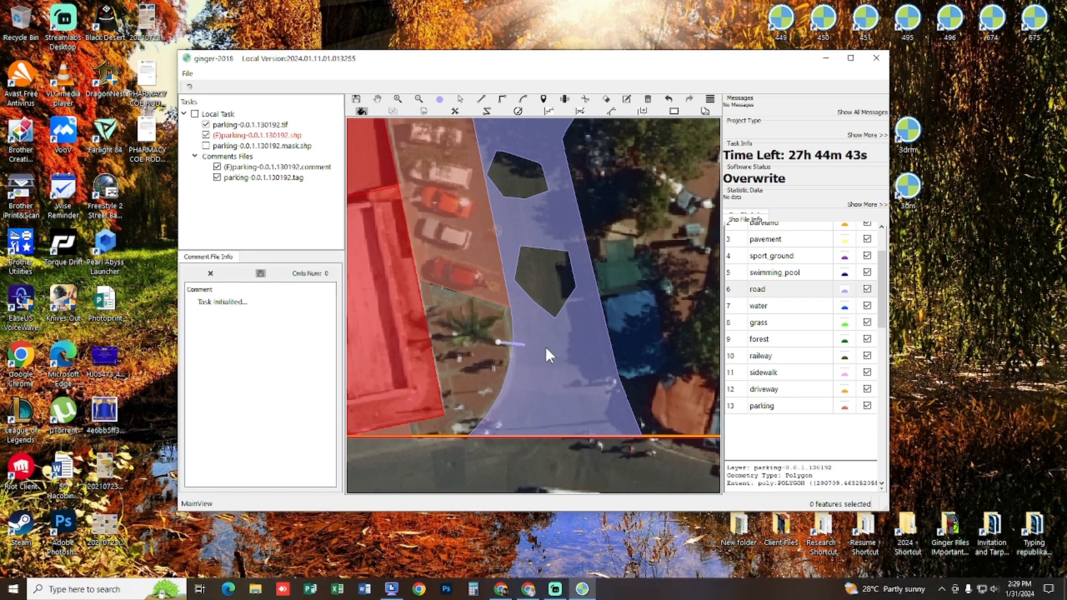
left_click(581, 391)
double_click(470, 392)
left_click(534, 372)
key("Delete")
Fill the six-sided hole at the side-road junction with a road polygon.
key("space")
left_click_drag(545, 305, 513, 420)
left_click_drag(489, 314, 560, 484)
left_click_drag(532, 397, 495, 350)
left_click_drag(584, 366, 514, 370)
scroll(533, 372, "down", 1)
scroll(515, 369, "up", 1)
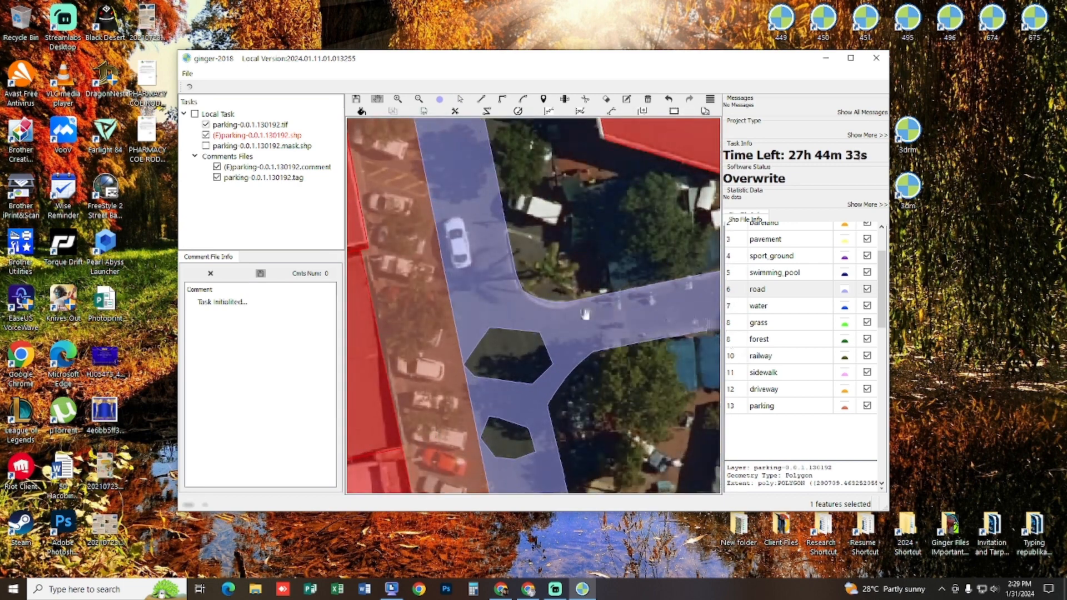
key("f")
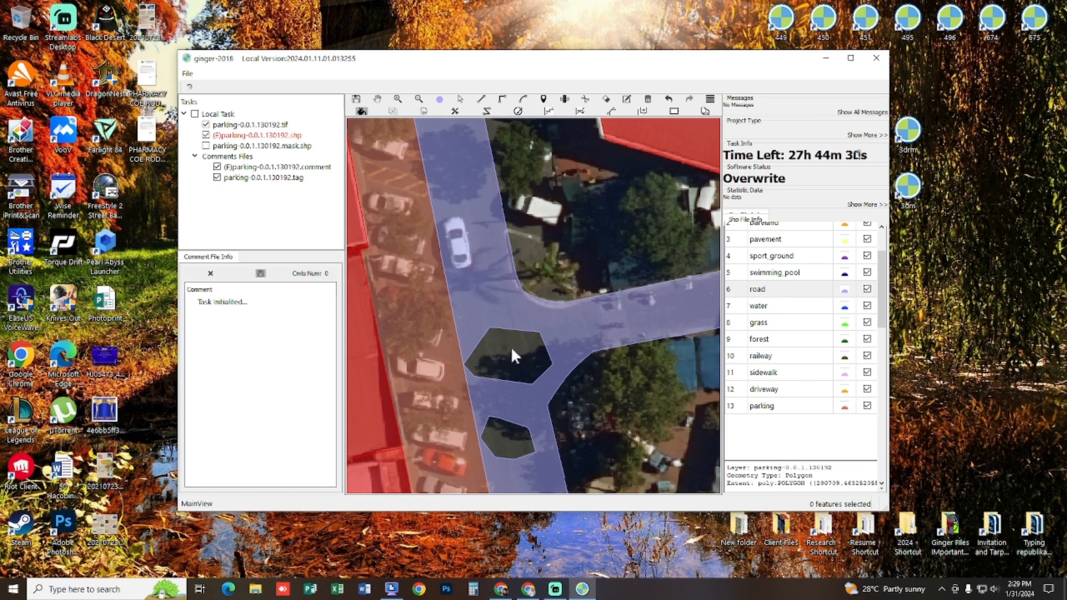
left_click_drag(511, 349, 484, 291)
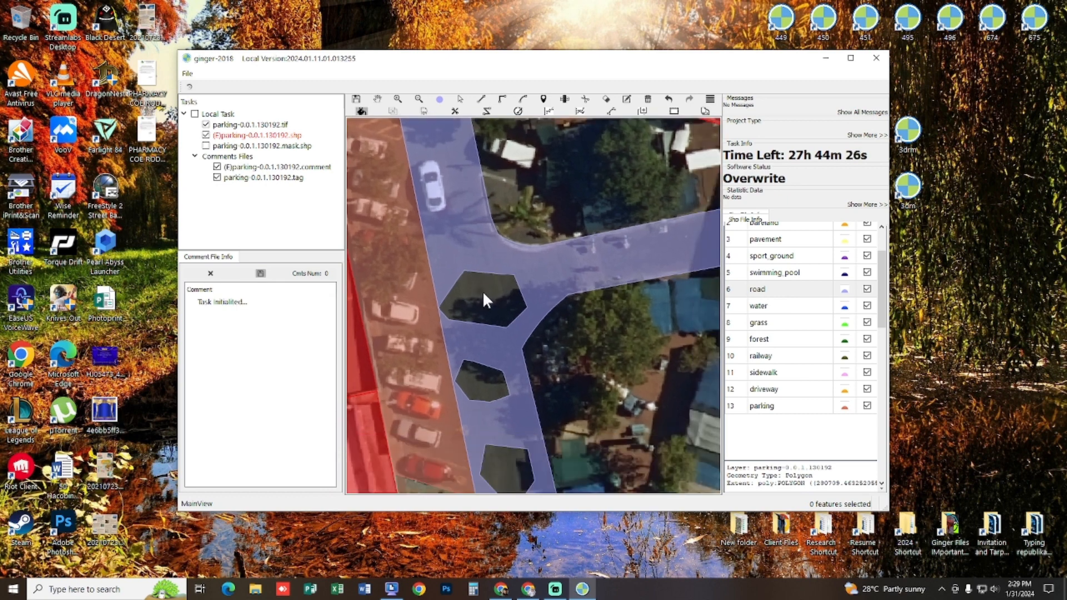
left_click(490, 296)
Undo the last fill of the junction hole.
key("space")
left_click_drag(474, 303, 465, 266)
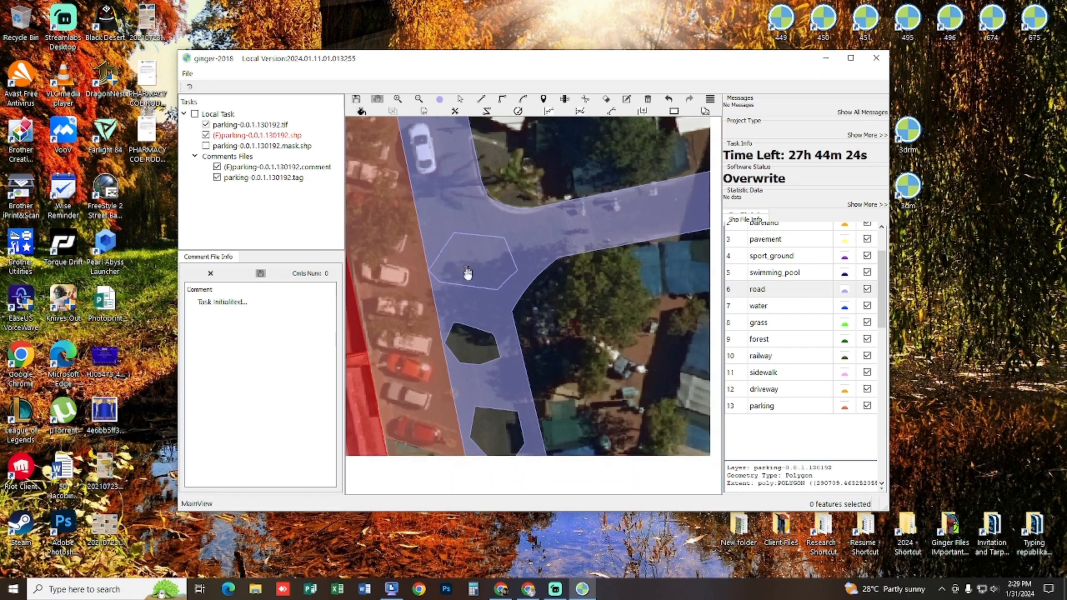
key("ctrl+z")
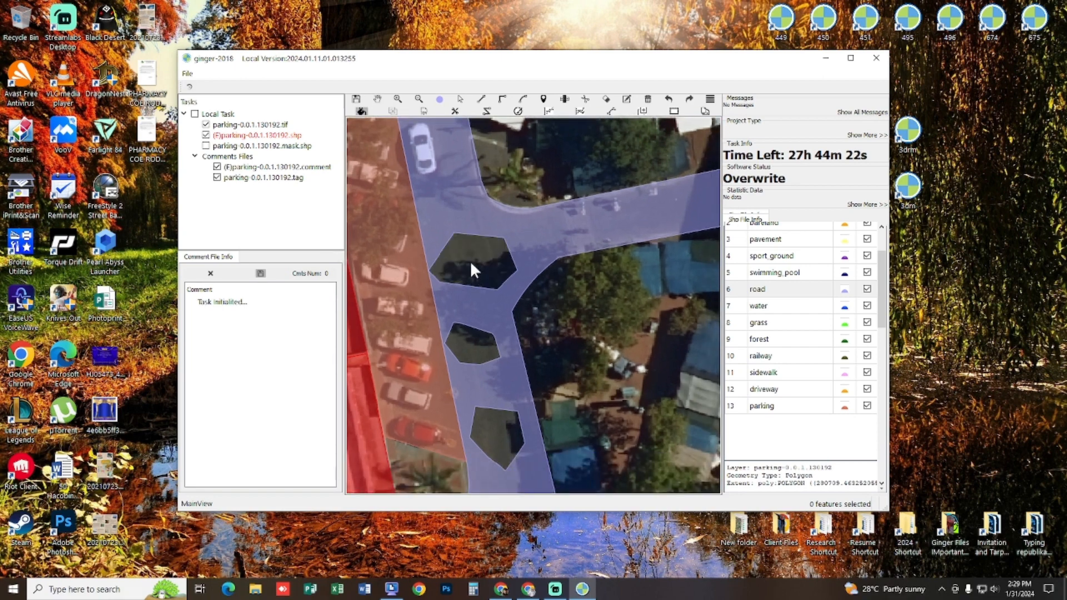
Fill the junction hole and the two holes below it with road polygons.
left_click(491, 256)
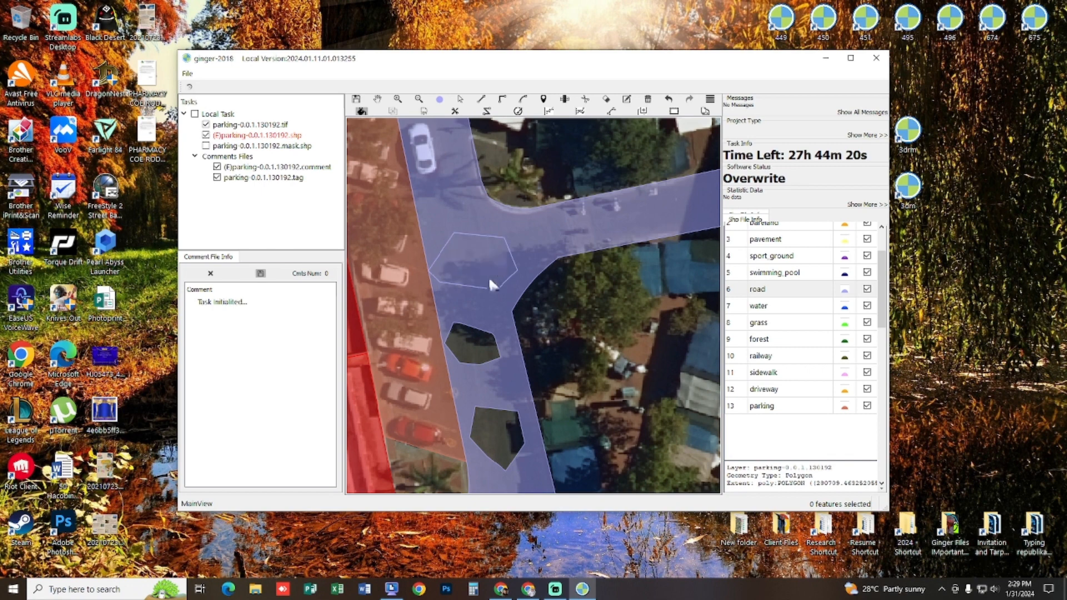
left_click(482, 349)
scroll(482, 351, "down", 2)
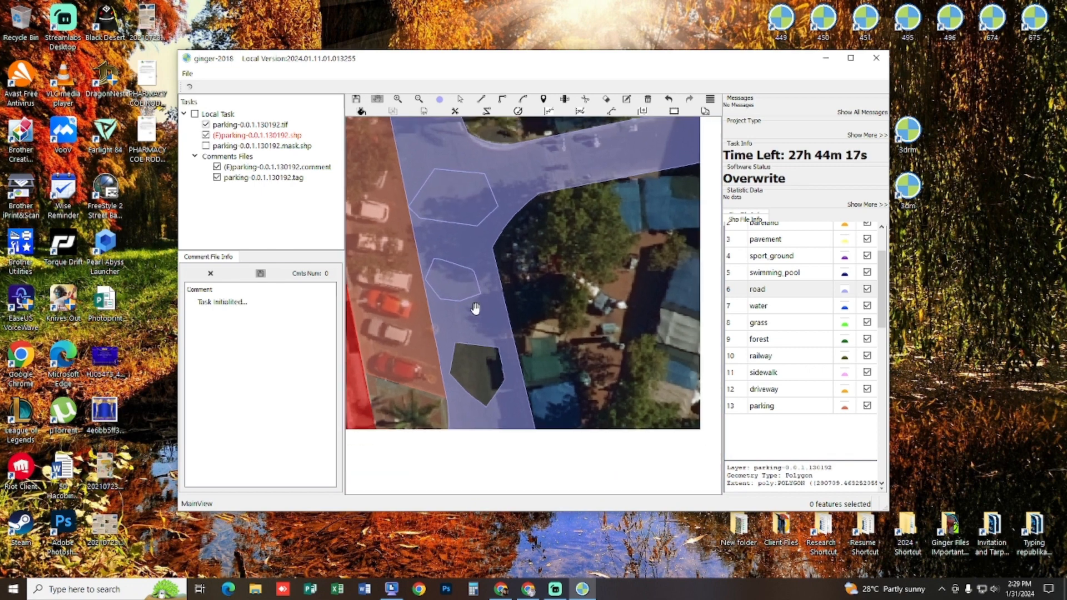
left_click(482, 371)
scroll(459, 356, "down", 2)
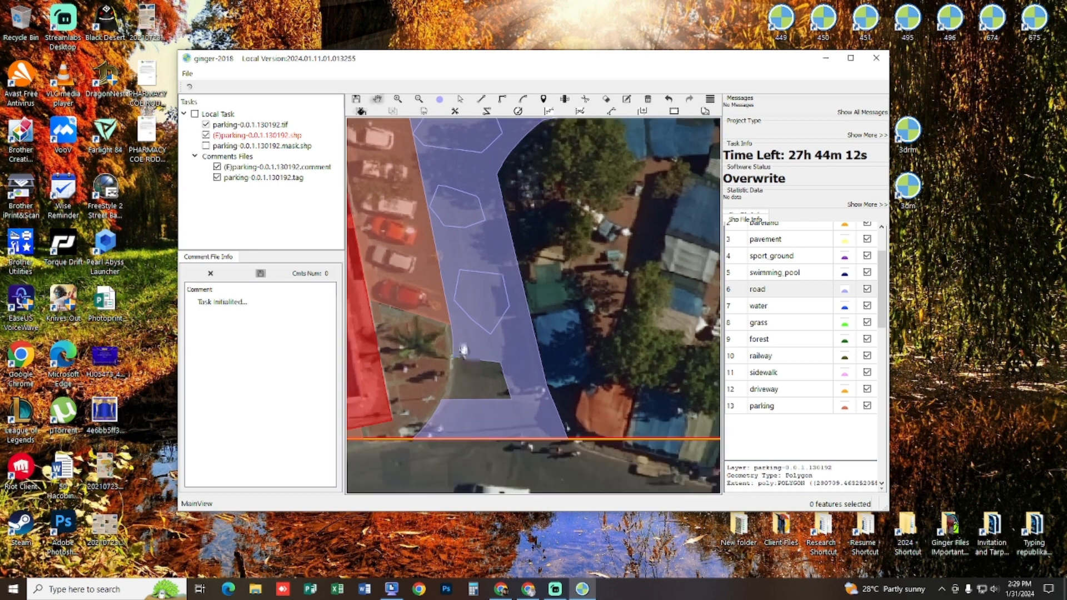
Bound the open side of the notch in the road's lower curved edge with a line of points, and fill the notch as road.
left_click(465, 338)
left_click(454, 366)
left_click(450, 386)
left_click(442, 399)
left_click(462, 417)
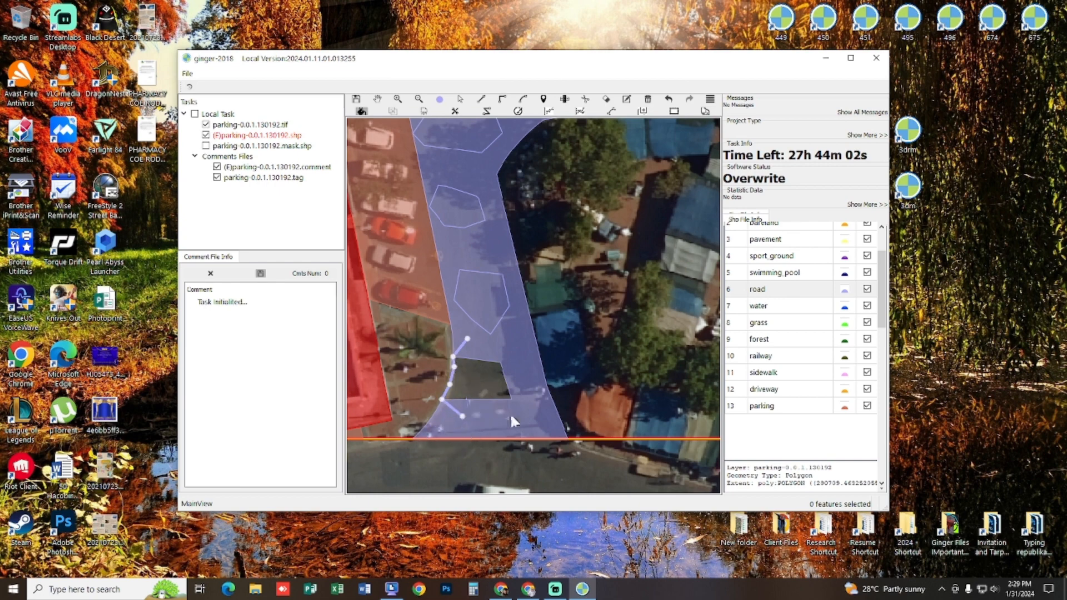
left_click(487, 384)
right_click(482, 382)
key("space")
left_click_drag(428, 356, 481, 334)
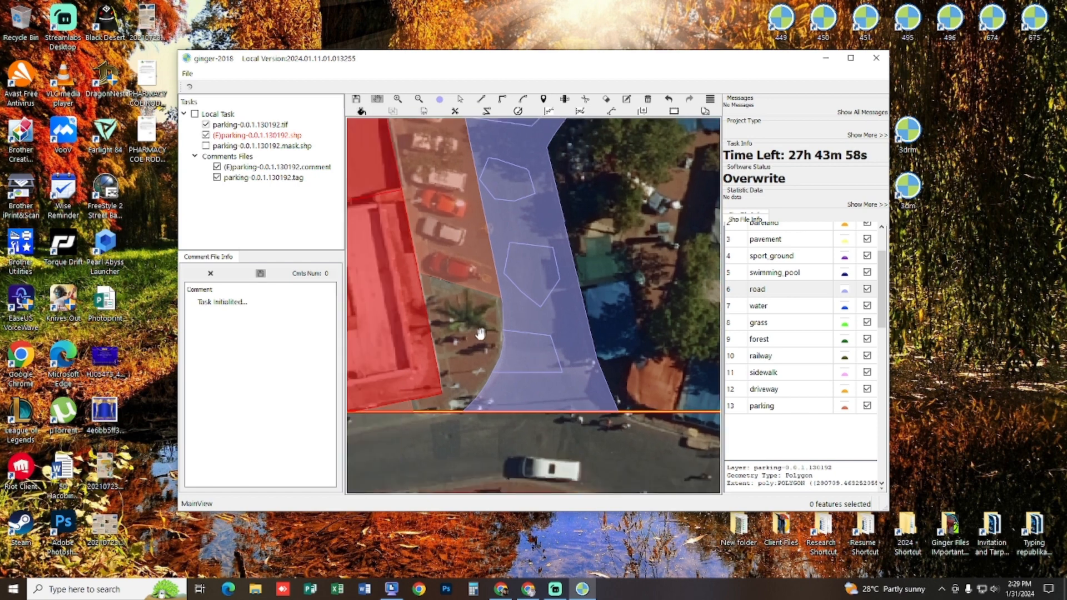
left_click(467, 331)
right_click(482, 329)
left_click_drag(482, 329, 470, 357)
left_click(417, 342)
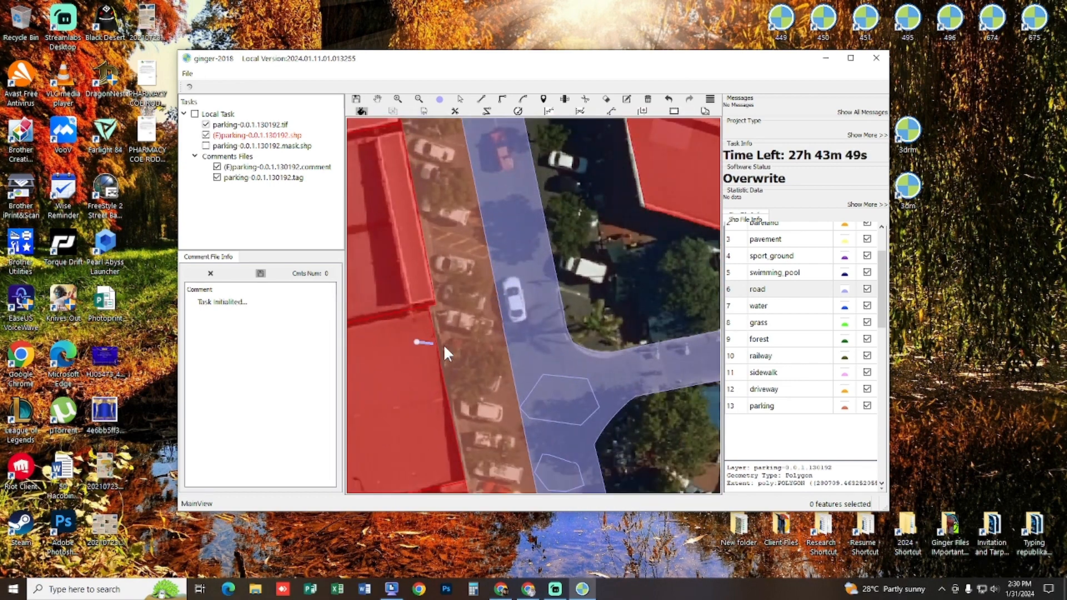
left_click(490, 396)
left_click(416, 393)
key("Escape")
Cut a four-sided patch out of the parking strip beside the building, delete it, and fill the gap with a road polygon.
left_click(406, 341)
left_click(472, 343)
left_click(487, 395)
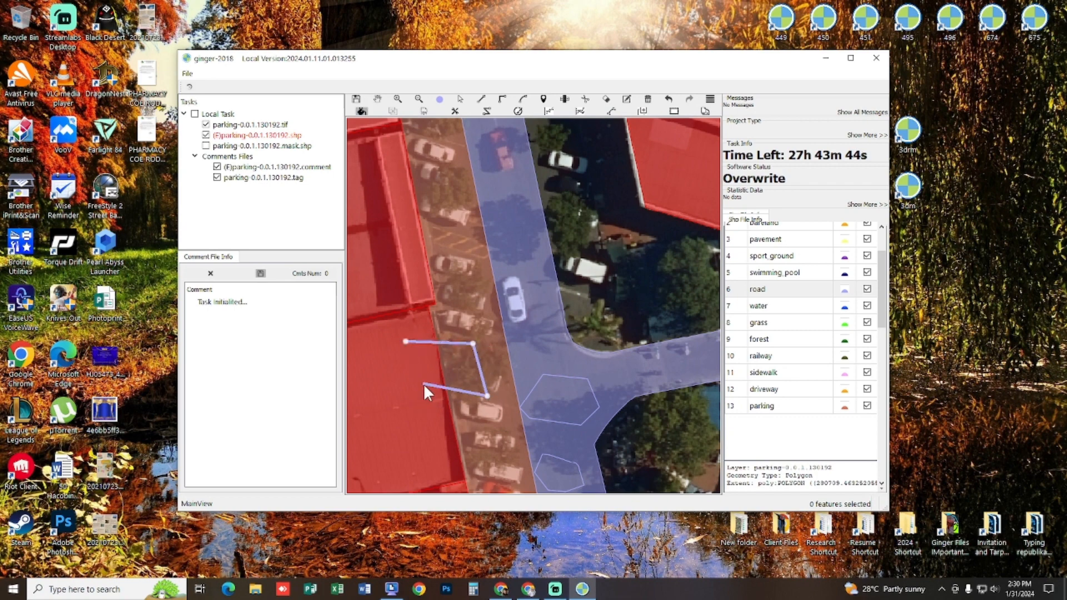
right_click(462, 367)
left_click_drag(463, 378, 465, 345)
key("Escape")
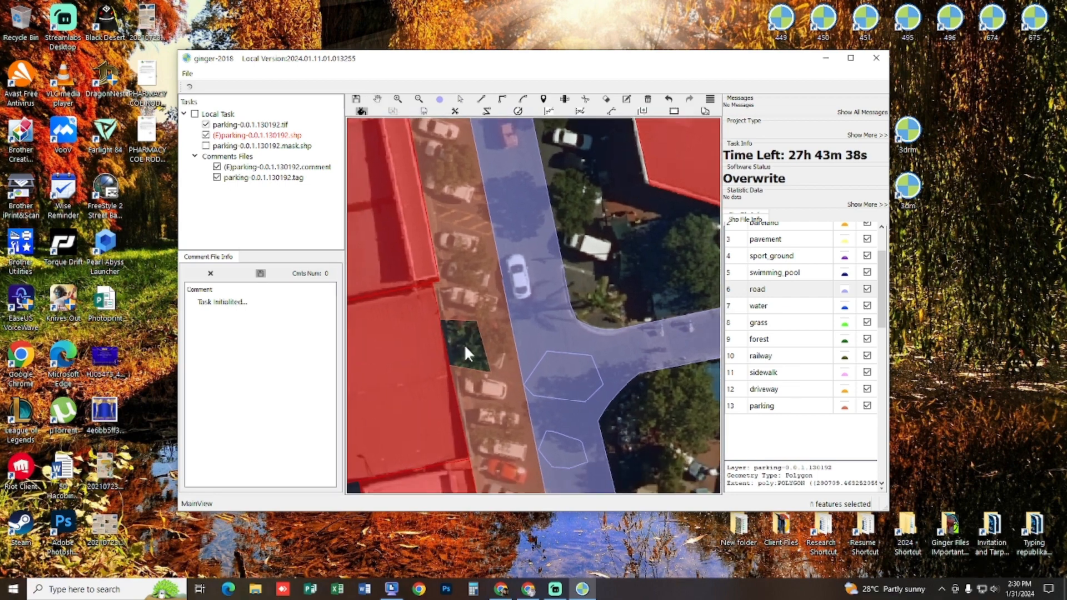
left_click(464, 341)
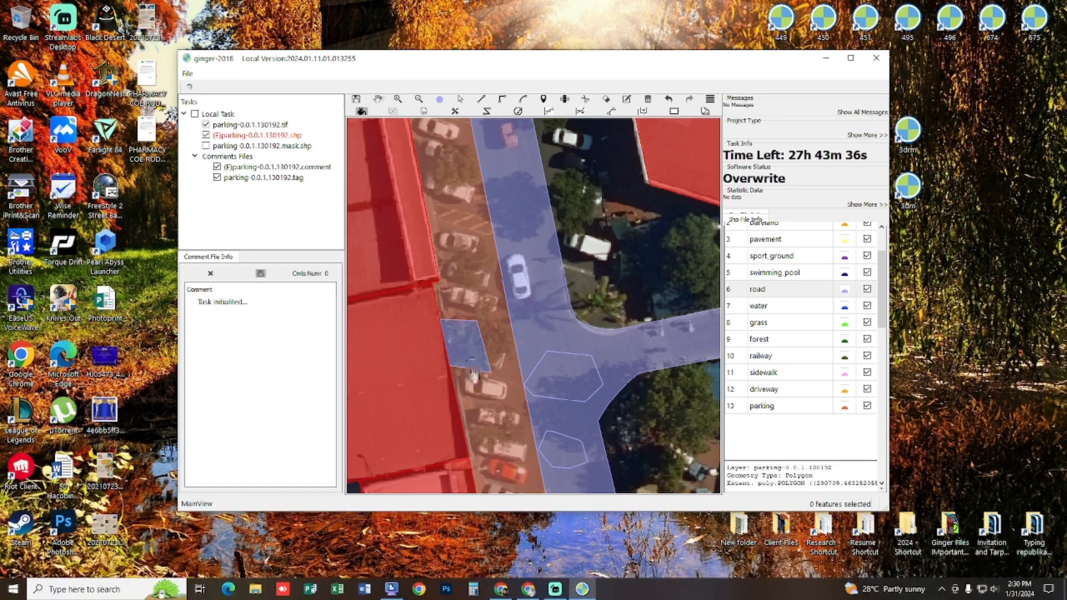
left_click_drag(463, 342, 444, 286)
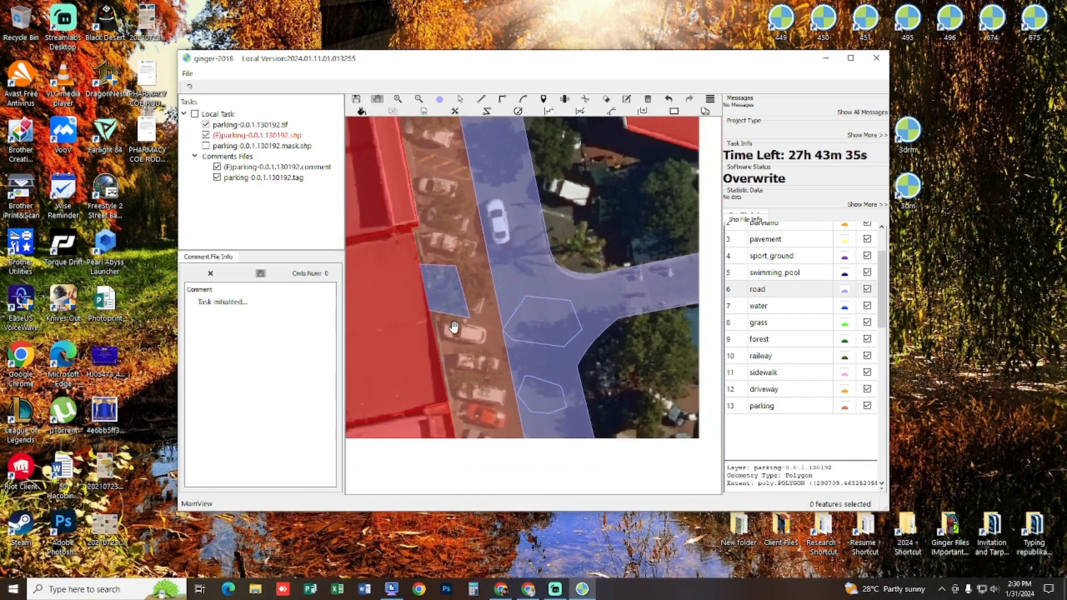
Outline a second four-sided patch across the parking strip, one car below the first patch, as road.
left_click(421, 345)
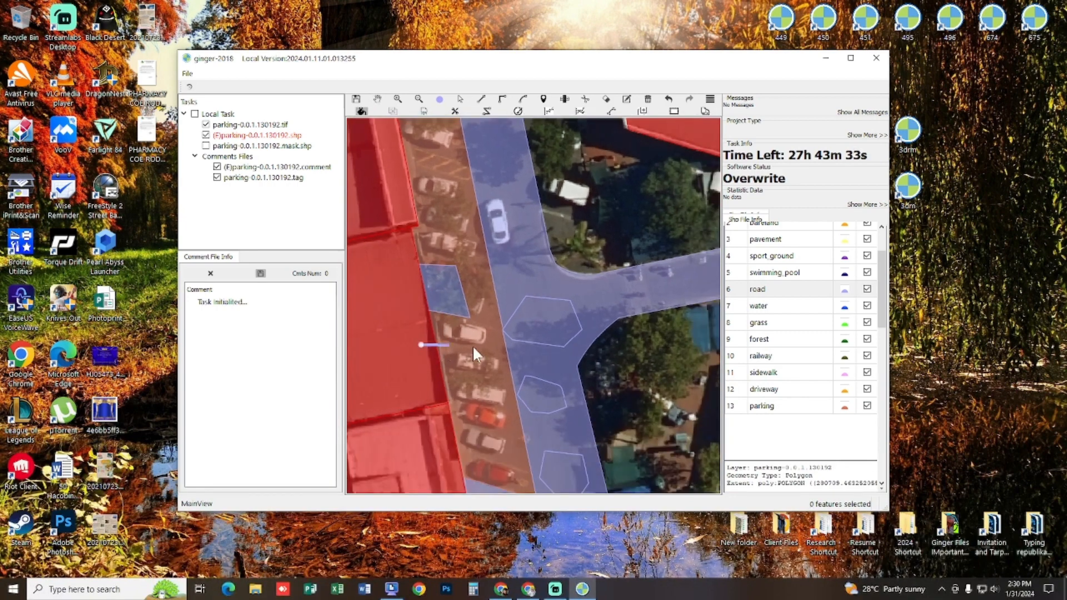
left_click(486, 399)
right_click(452, 371)
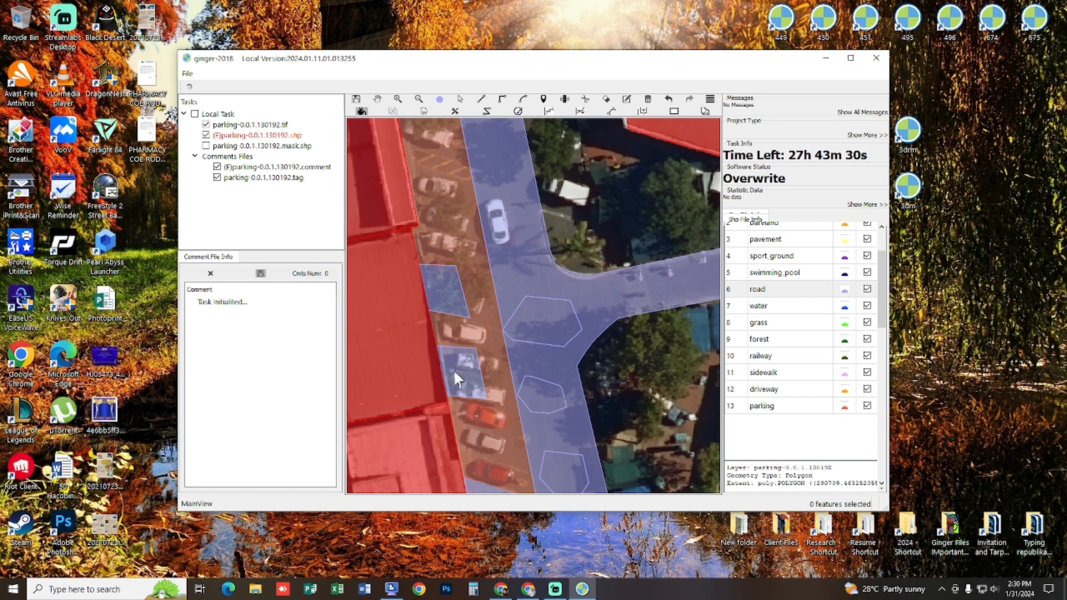
Clear the upper patch in the parking strip and refill the gap with a road polygon.
left_click_drag(440, 297, 455, 318)
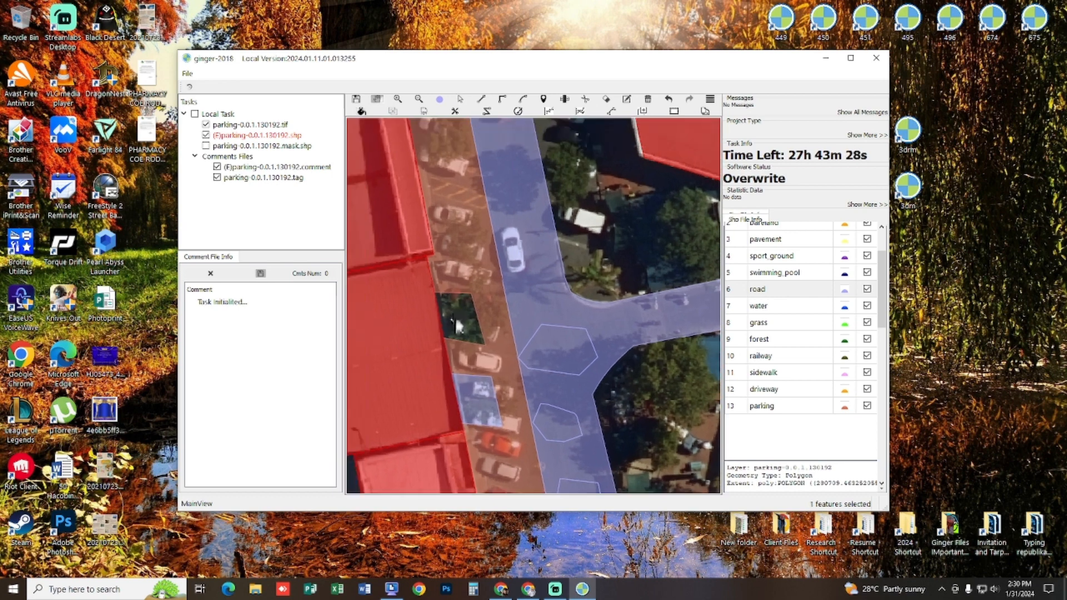
left_click(455, 315)
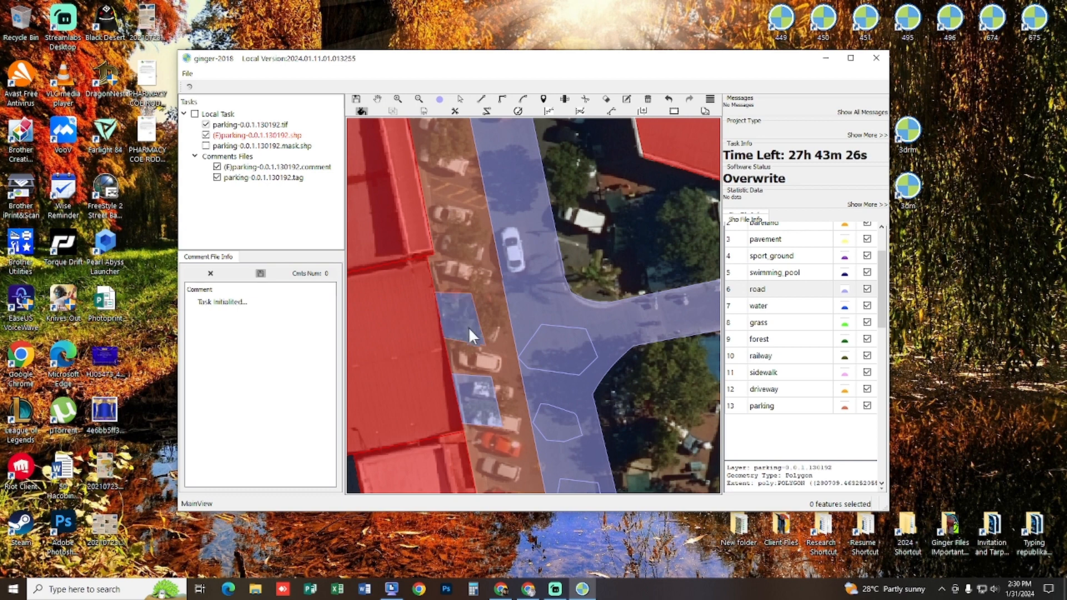
scroll(470, 333, "down", 3)
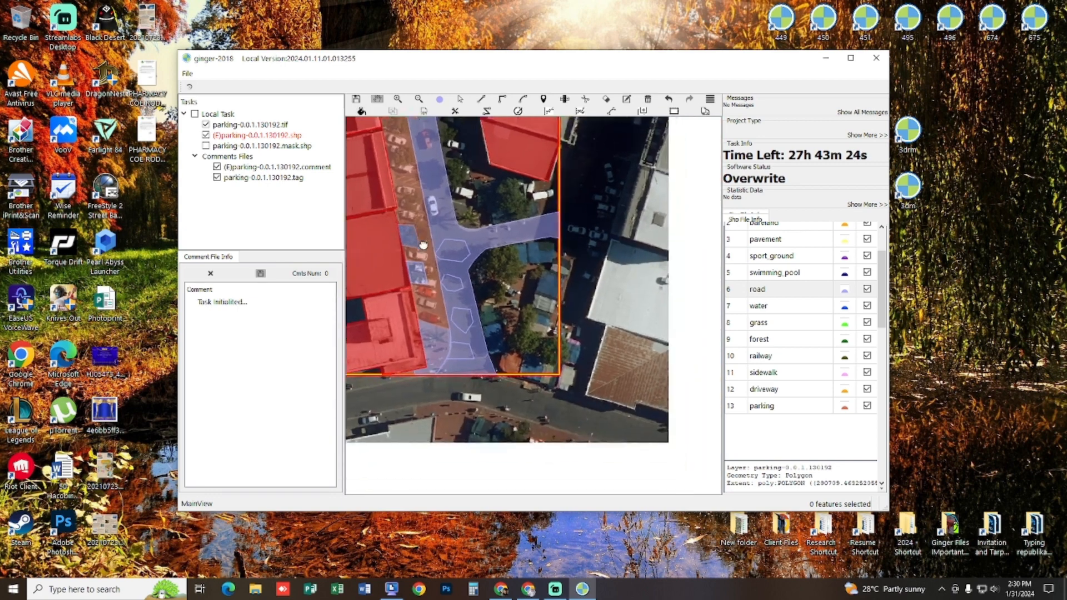